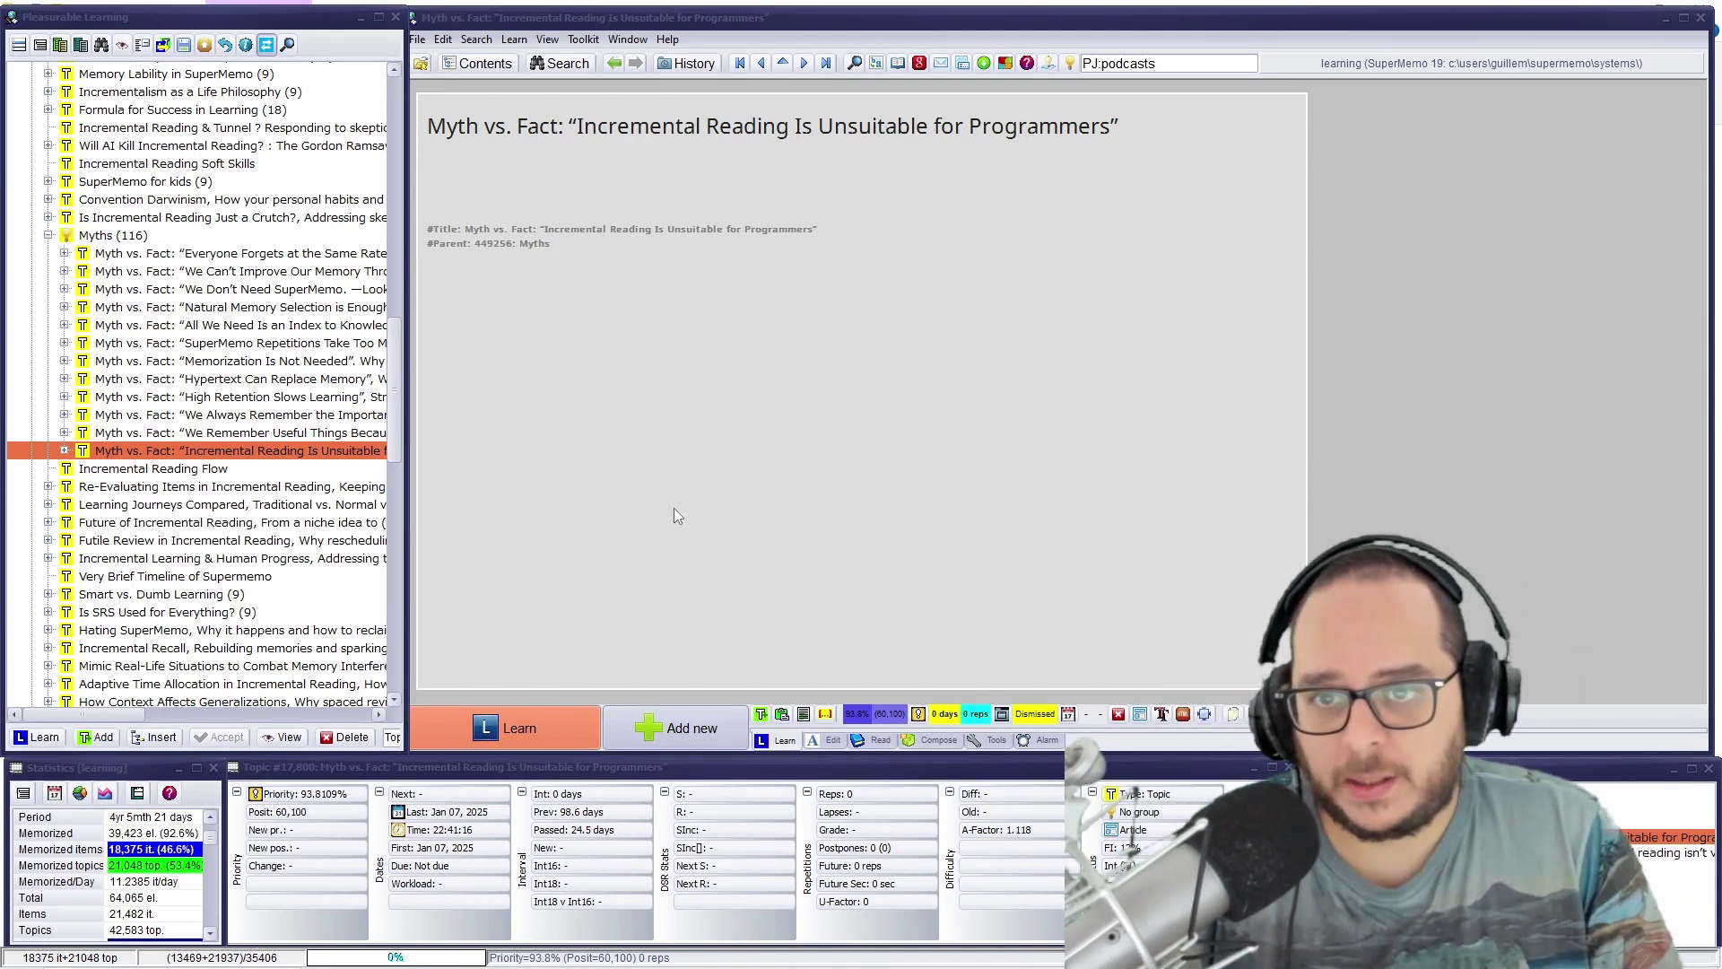
- Highlight the 'Incremental Reading Is Unsuitable for Programmers' title, expand the topic and open The Myth Claim
{"action": "left_click", "coordinate": [578, 126]}
{"action": "left_click_drag", "start_coordinate": [577, 126], "coordinate": [1112, 126]}
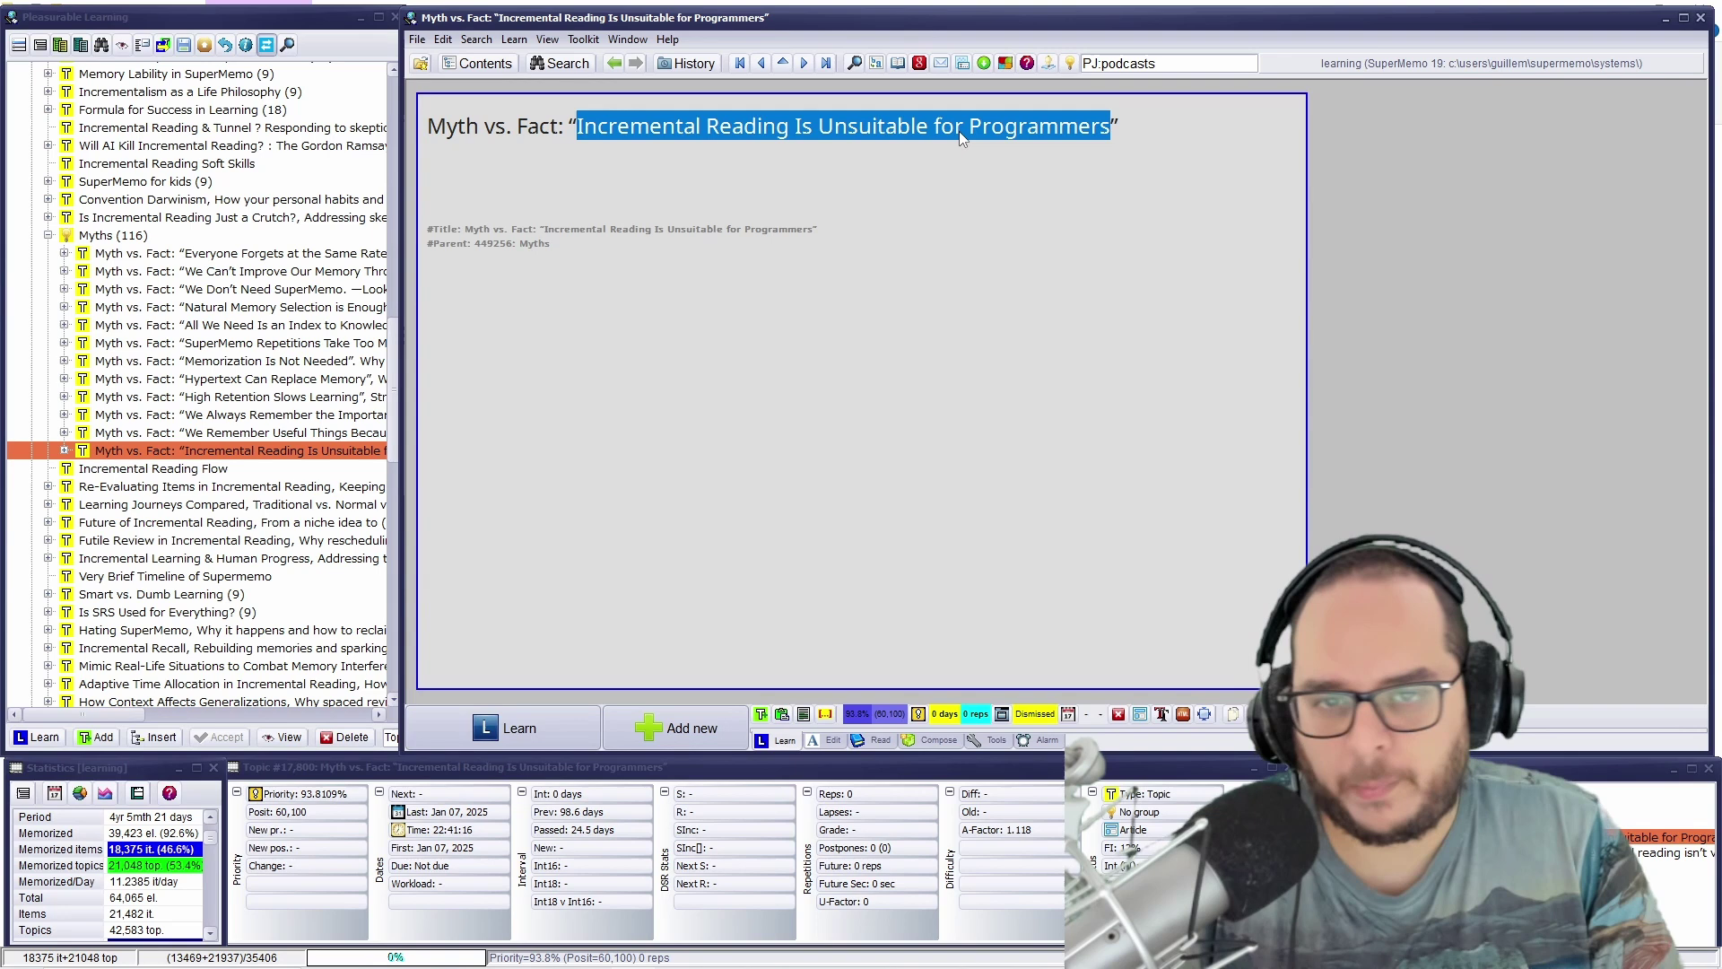
{"action": "left_click", "coordinate": [64, 451]}
{"action": "key", "text": "Down"}
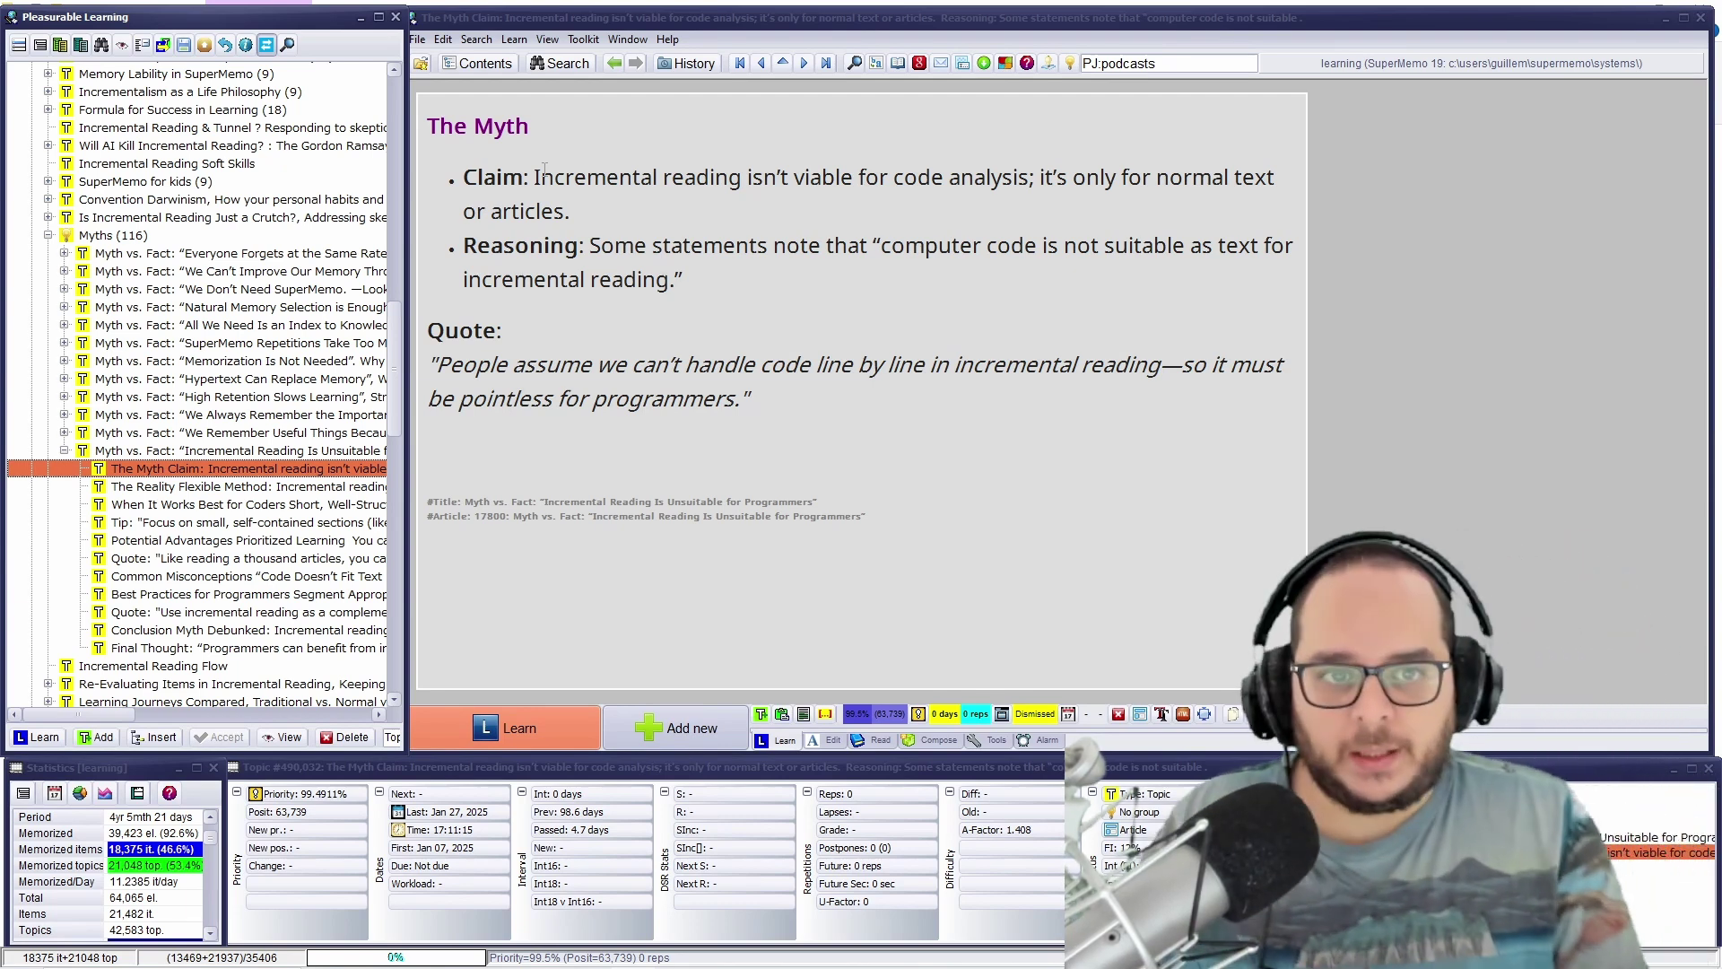
- Highlight the Claim, the Reasoning and the quote about handling code line by line
{"action": "left_click_drag", "start_coordinate": [595, 214], "coordinate": [538, 176]}
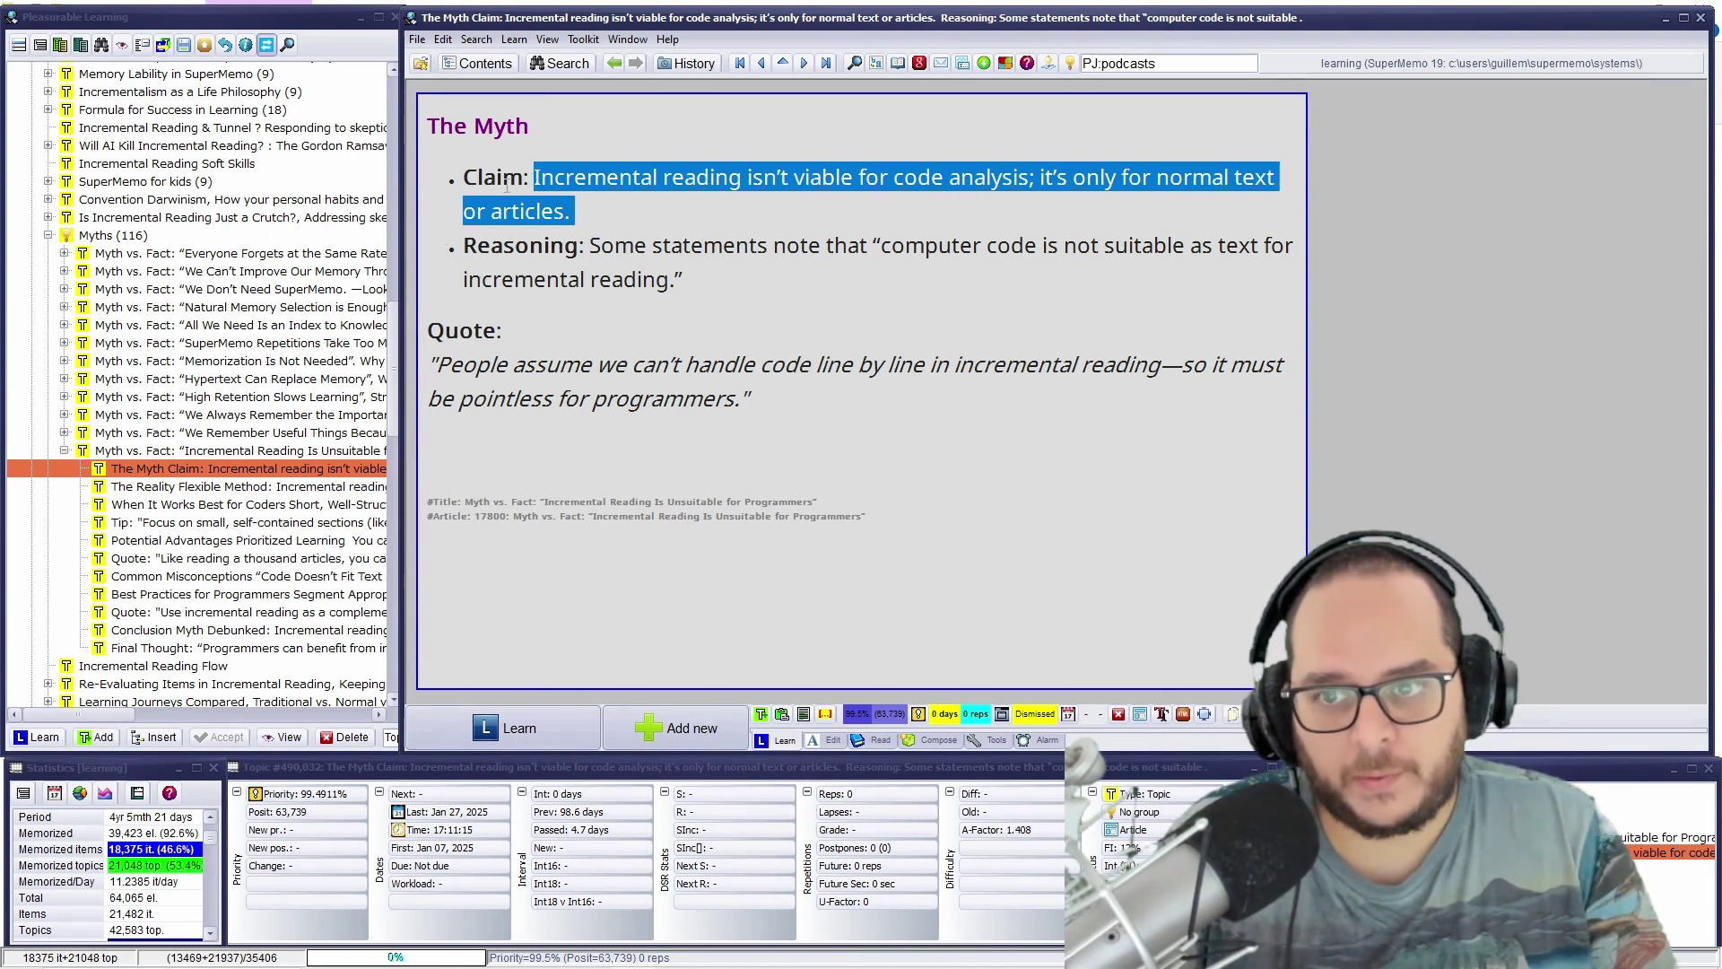
{"action": "left_click_drag", "start_coordinate": [581, 245], "coordinate": [1271, 273]}
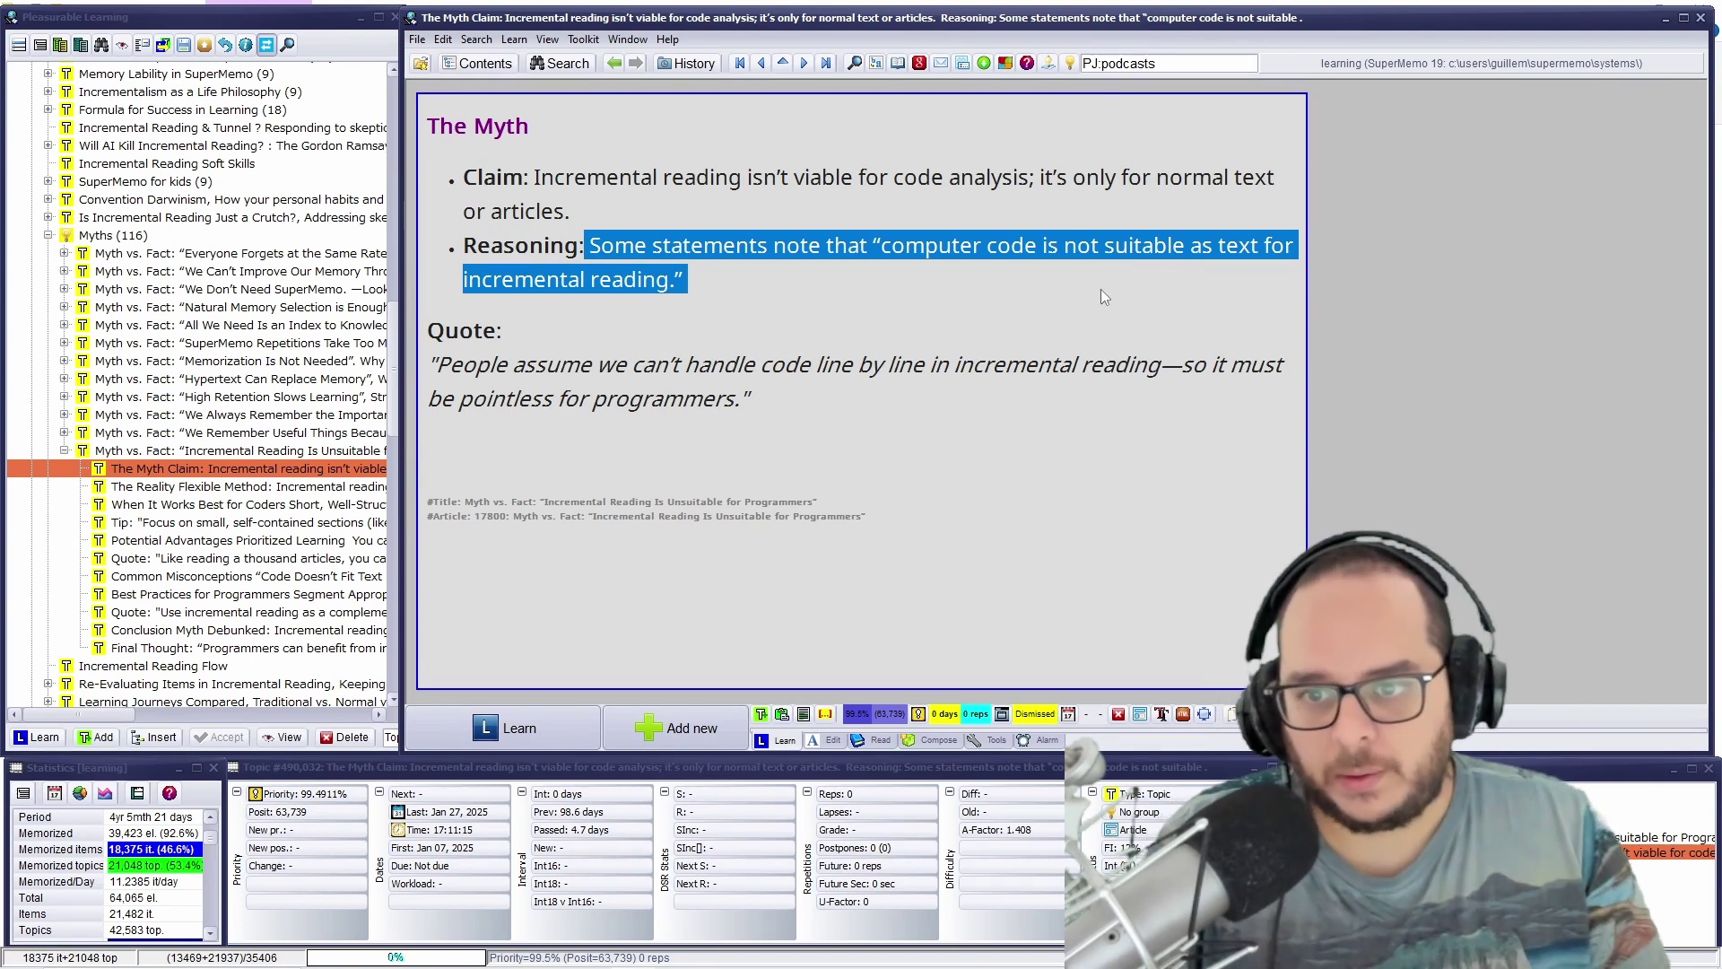
{"action": "left_click_drag", "start_coordinate": [446, 369], "coordinate": [794, 399]}
{"action": "left_click", "coordinate": [254, 492]}
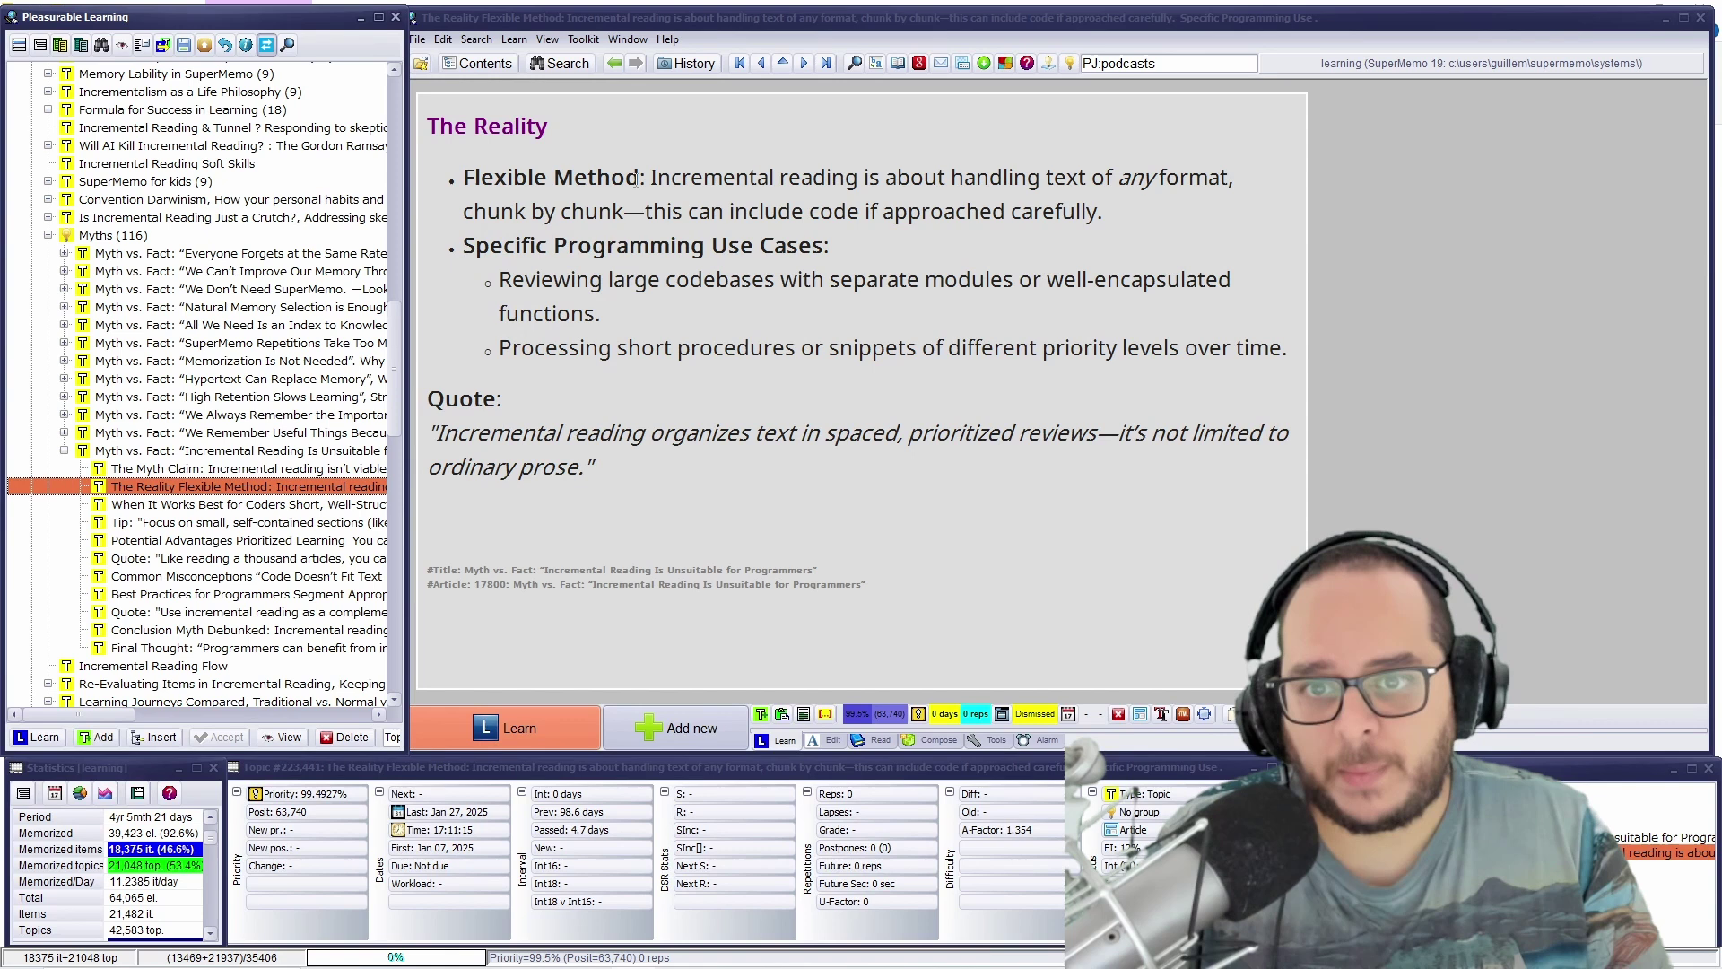
{"action": "left_click_drag", "start_coordinate": [651, 179], "coordinate": [1028, 226]}
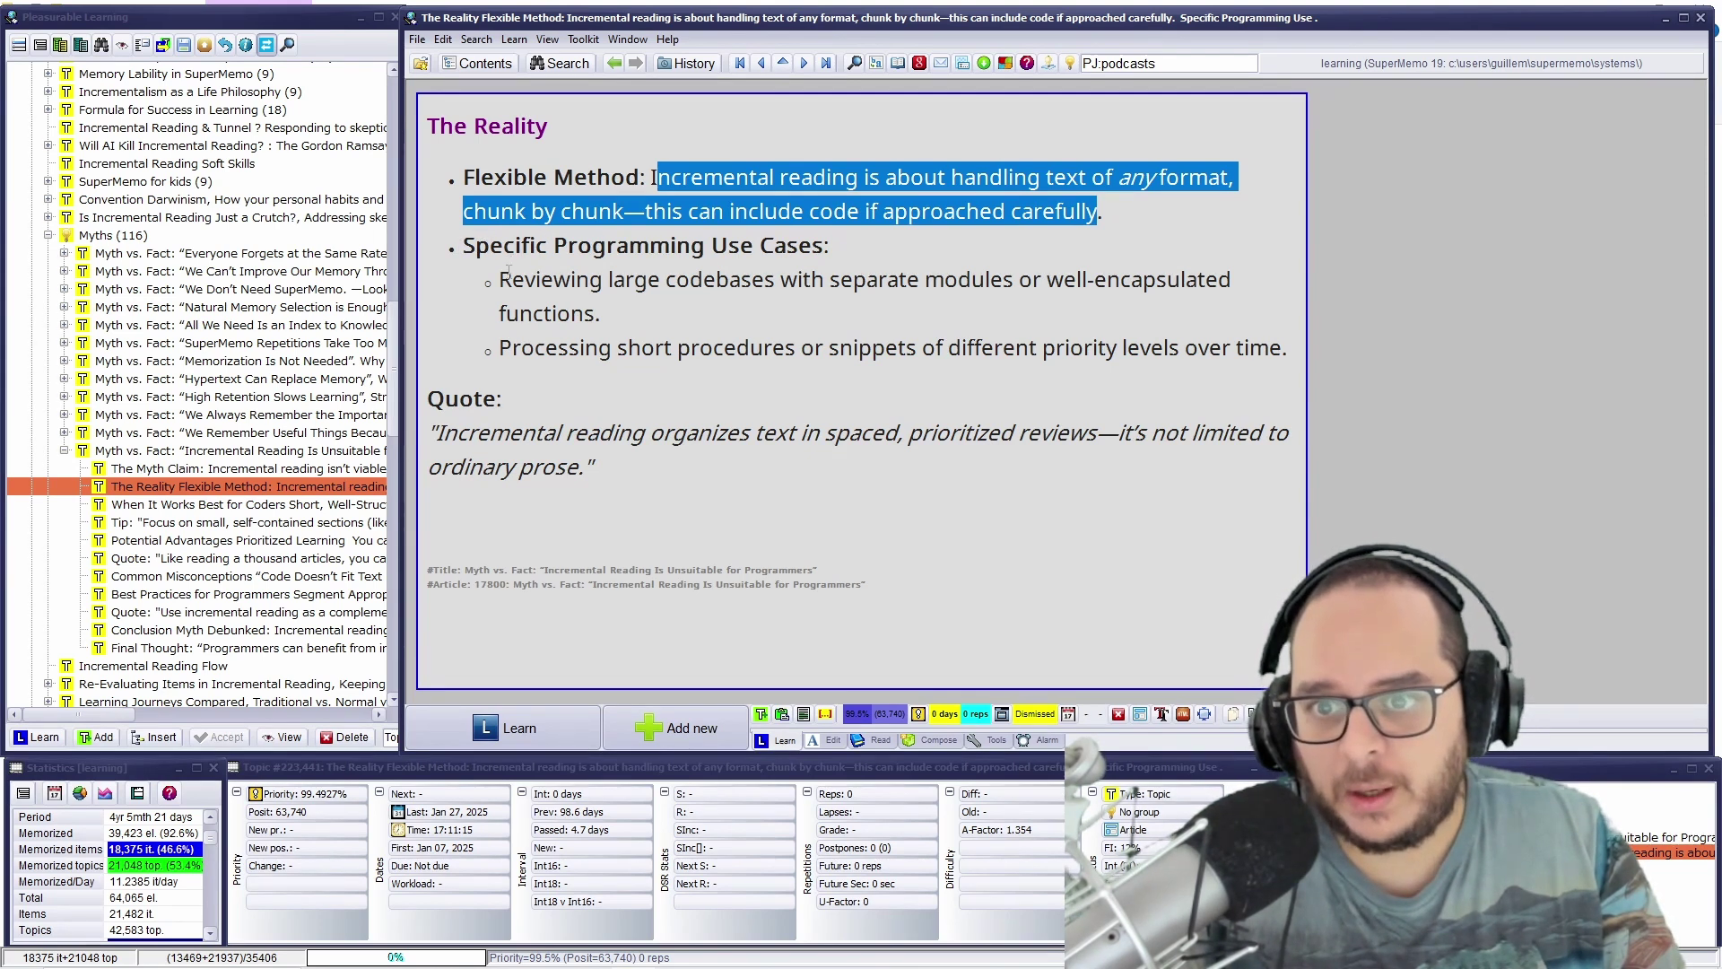
- Highlight the large-codebase and short-procedure use cases and the quote's parts, then open When It Works Best for Coders
{"action": "left_click_drag", "start_coordinate": [509, 272], "coordinate": [1202, 327]}
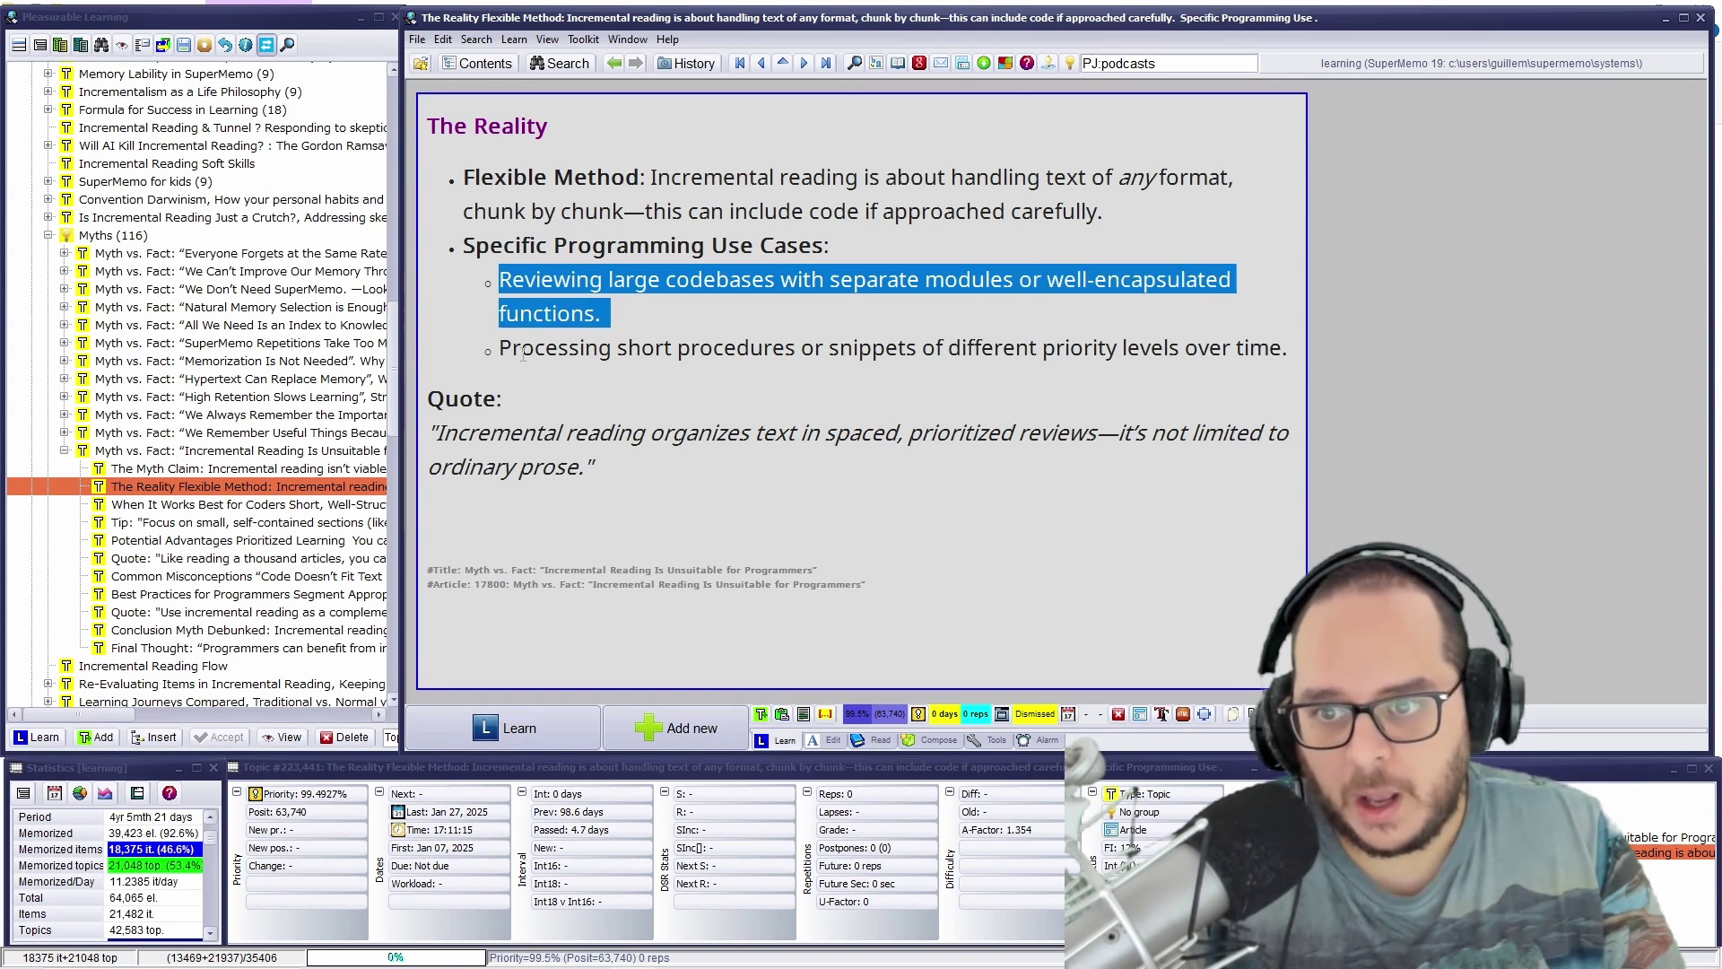
{"action": "left_click_drag", "start_coordinate": [499, 350], "coordinate": [1292, 357]}
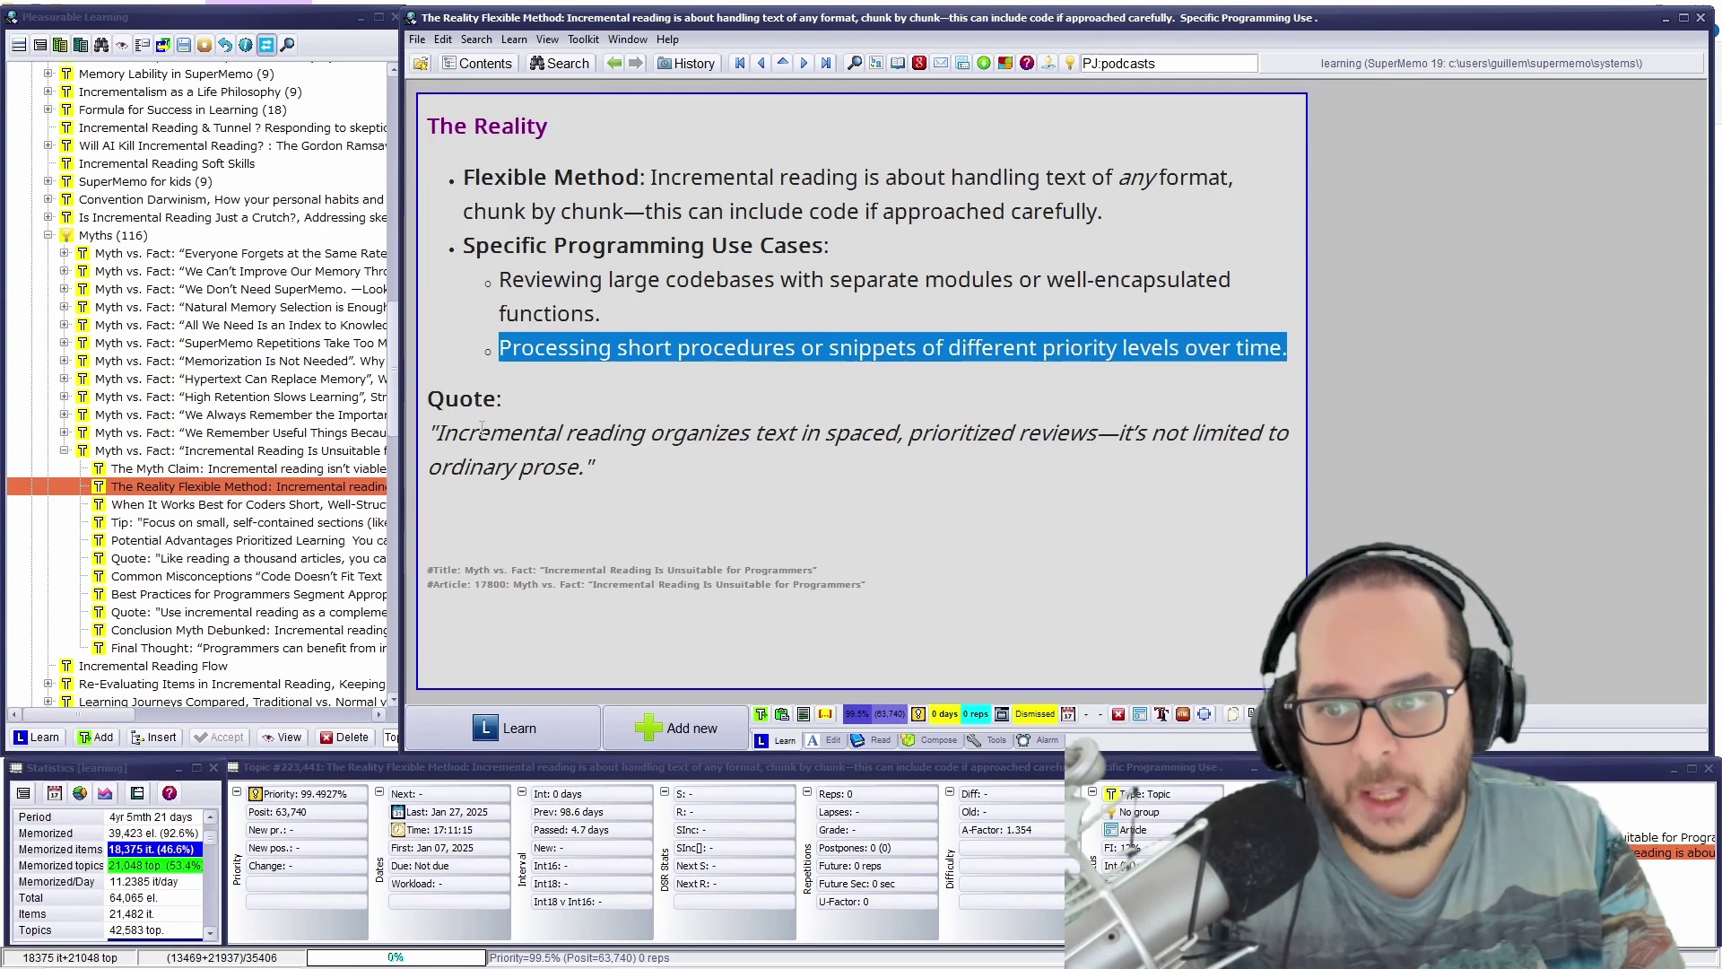
{"action": "left_click_drag", "start_coordinate": [436, 434], "coordinate": [1053, 419]}
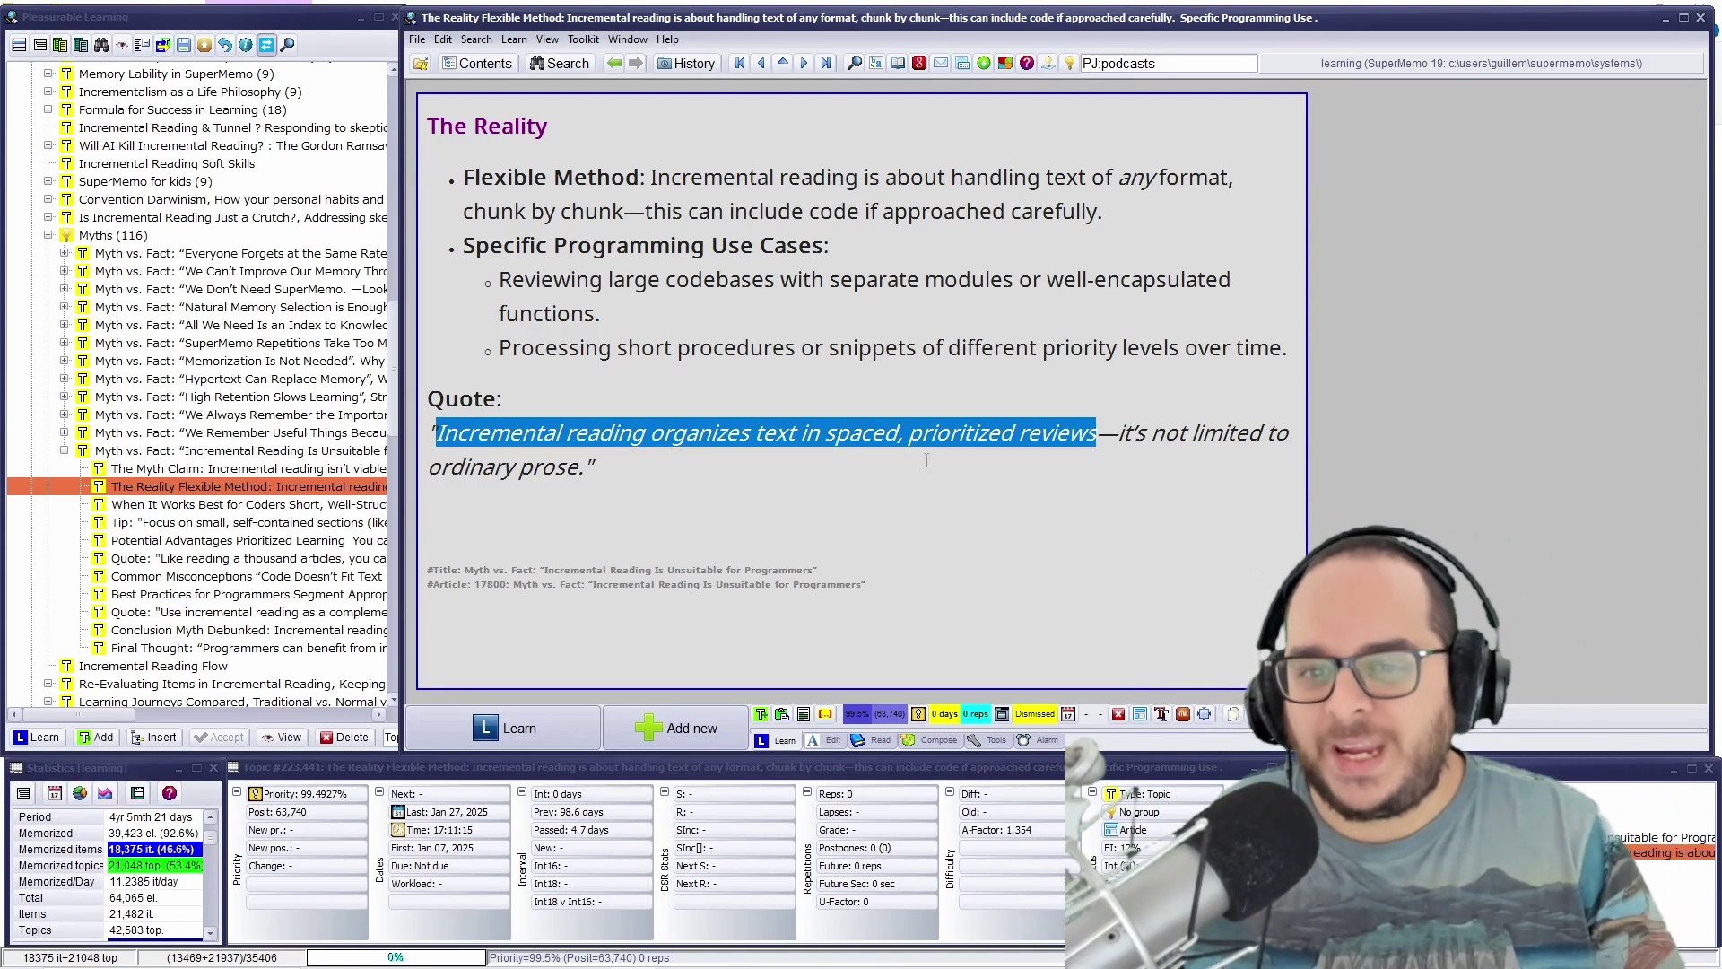
{"action": "left_click", "coordinate": [917, 434]}
{"action": "left_click_drag", "start_coordinate": [916, 434], "coordinate": [1009, 436]}
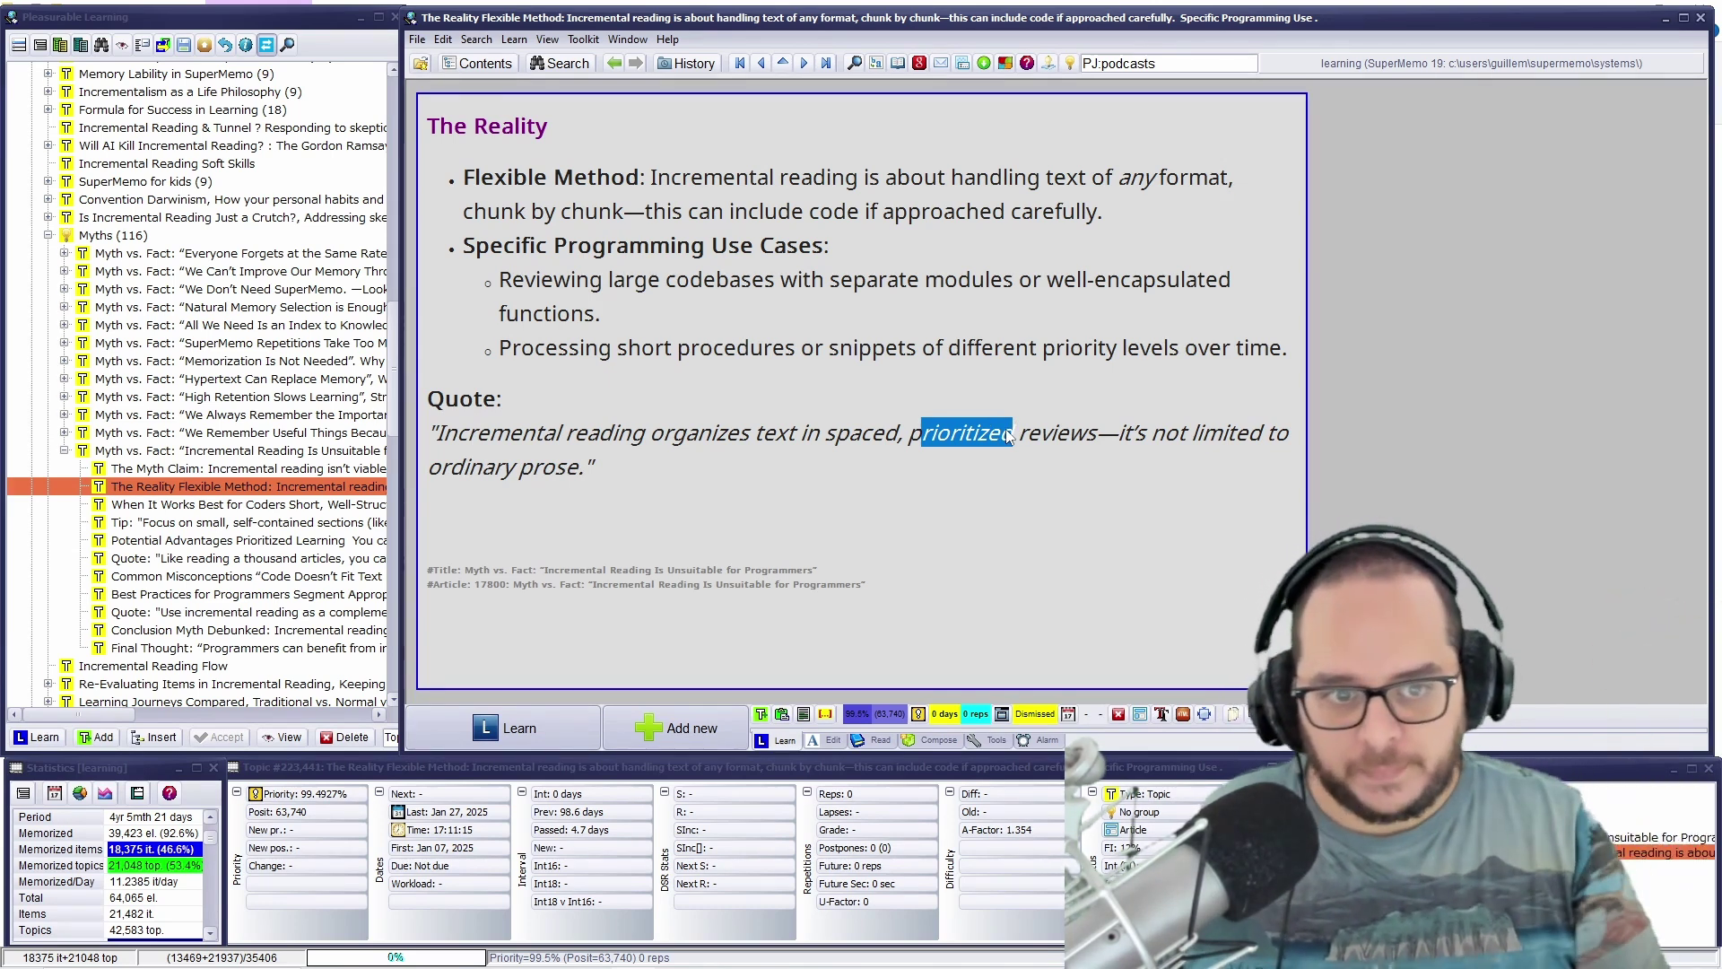
{"action": "left_click", "coordinate": [1137, 438]}
{"action": "left_click_drag", "start_coordinate": [1137, 438], "coordinate": [1276, 464]}
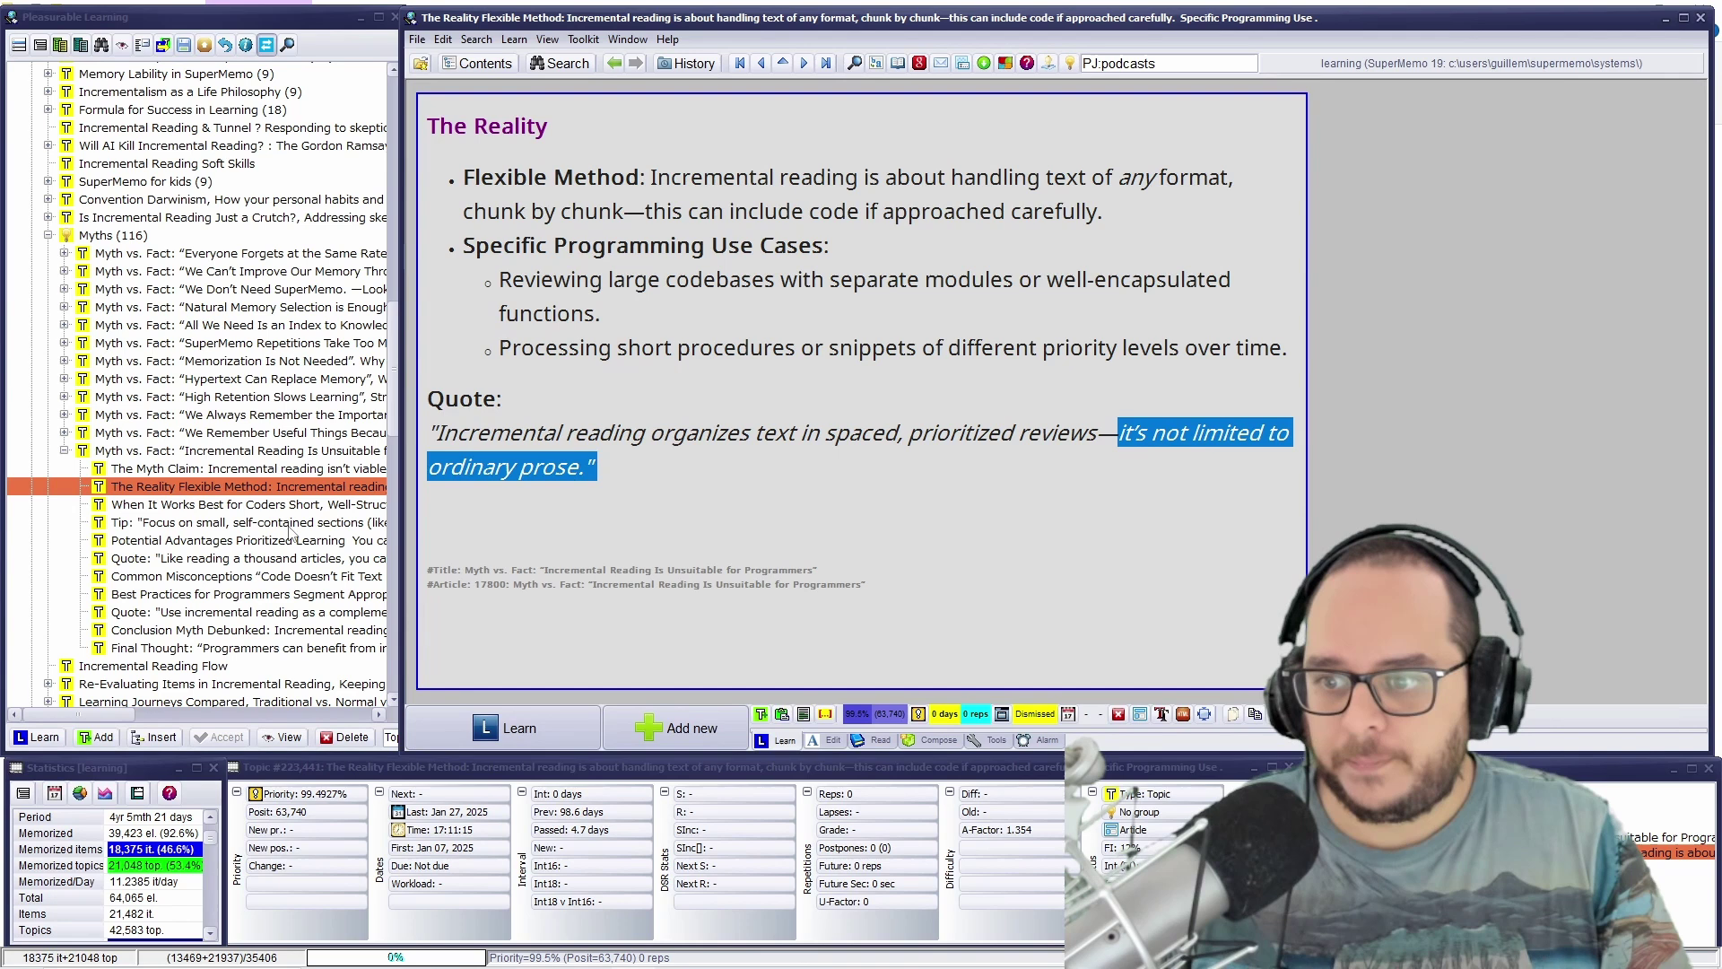
{"action": "left_click", "coordinate": [260, 508]}
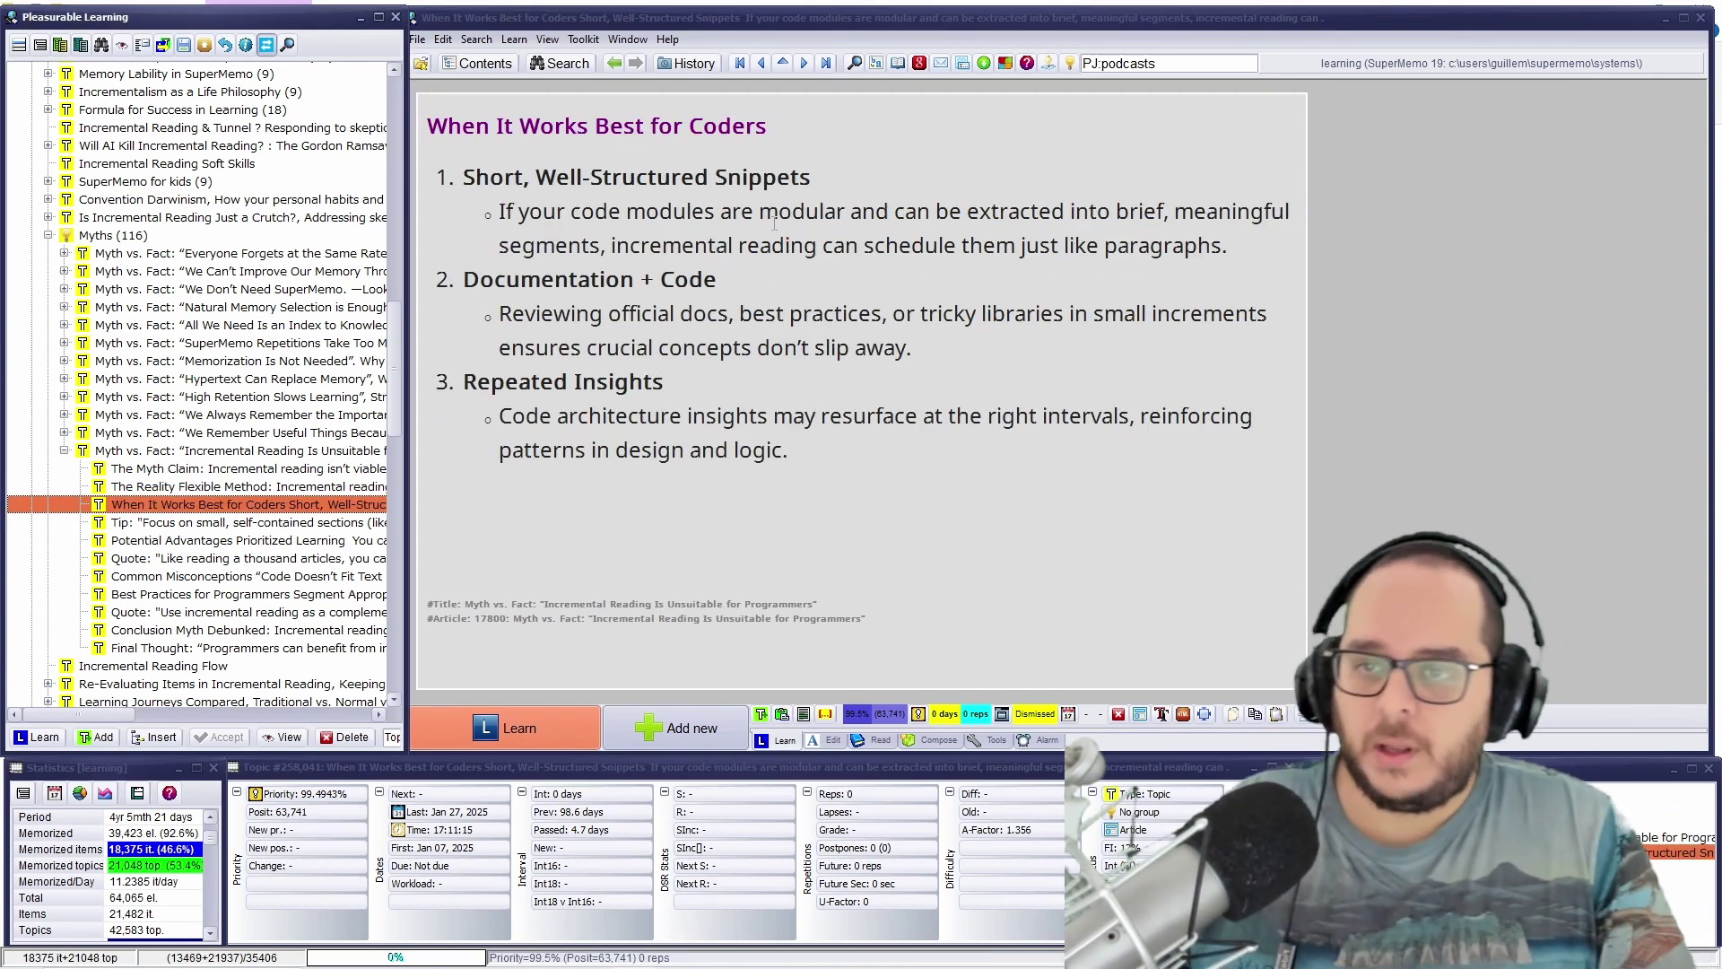
- Highlight the Short, Well-Structured Snippets heading and its full explanation
{"action": "left_click_drag", "start_coordinate": [463, 177], "coordinate": [1281, 224]}
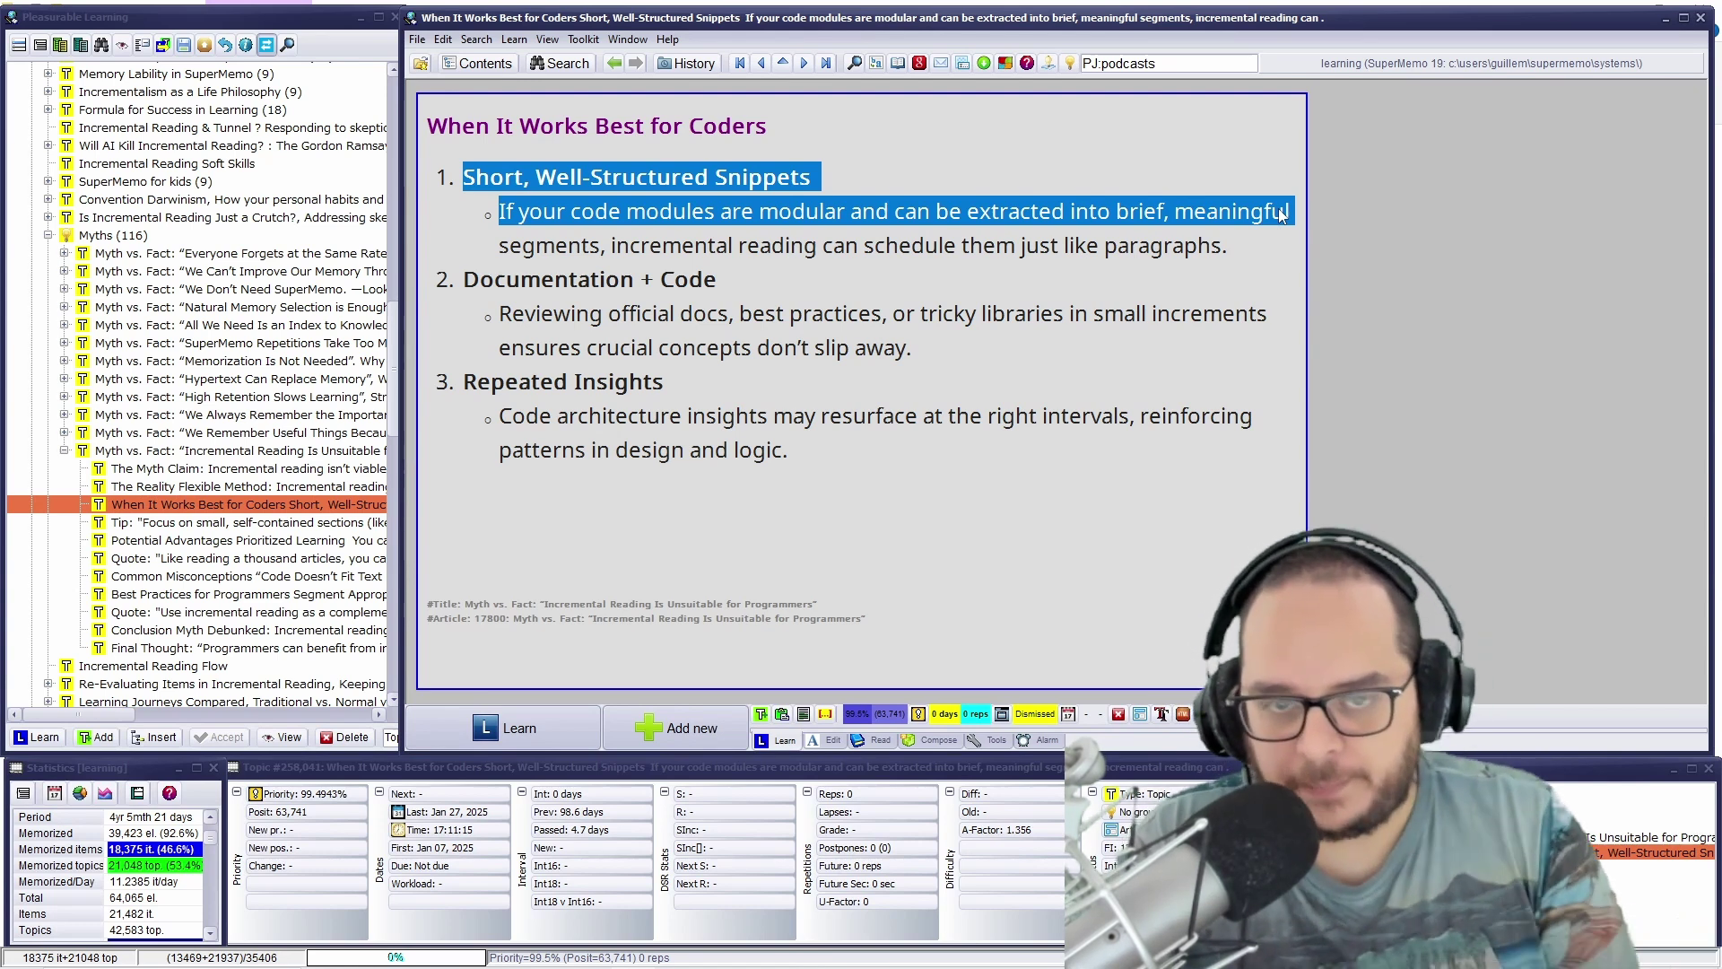
{"action": "left_click", "coordinate": [585, 222]}
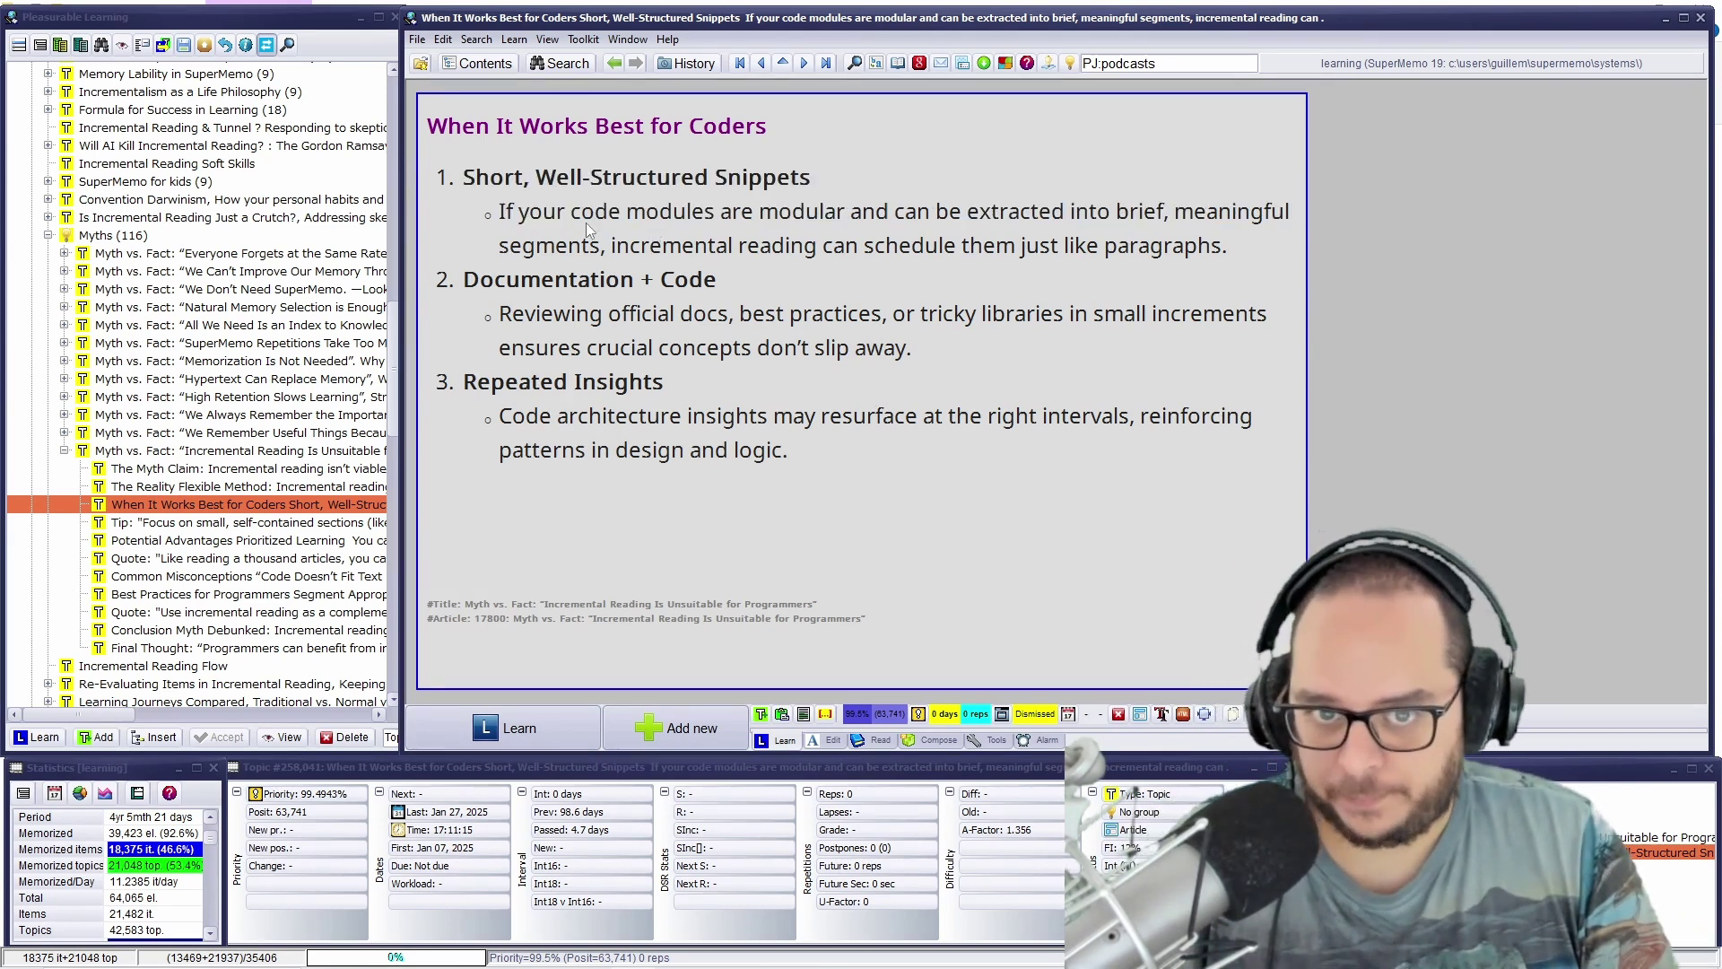
{"action": "left_click_drag", "start_coordinate": [498, 212], "coordinate": [1291, 213]}
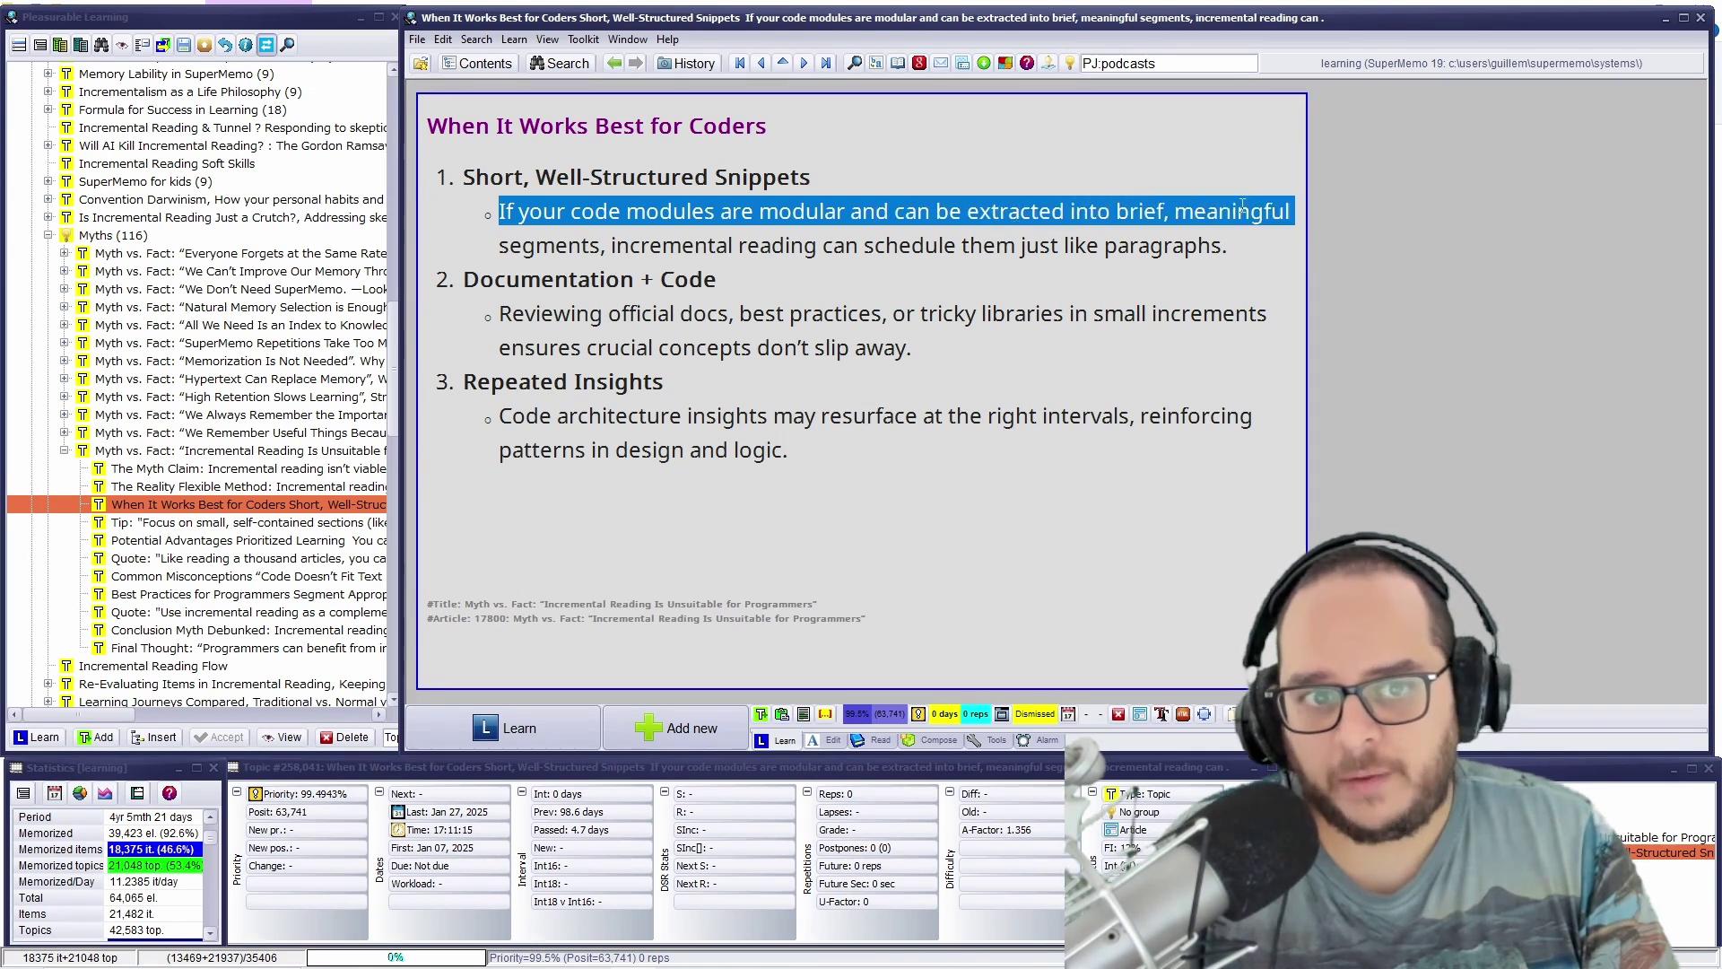
{"action": "left_click", "coordinate": [818, 185]}
{"action": "left_click_drag", "start_coordinate": [498, 212], "coordinate": [1220, 246]}
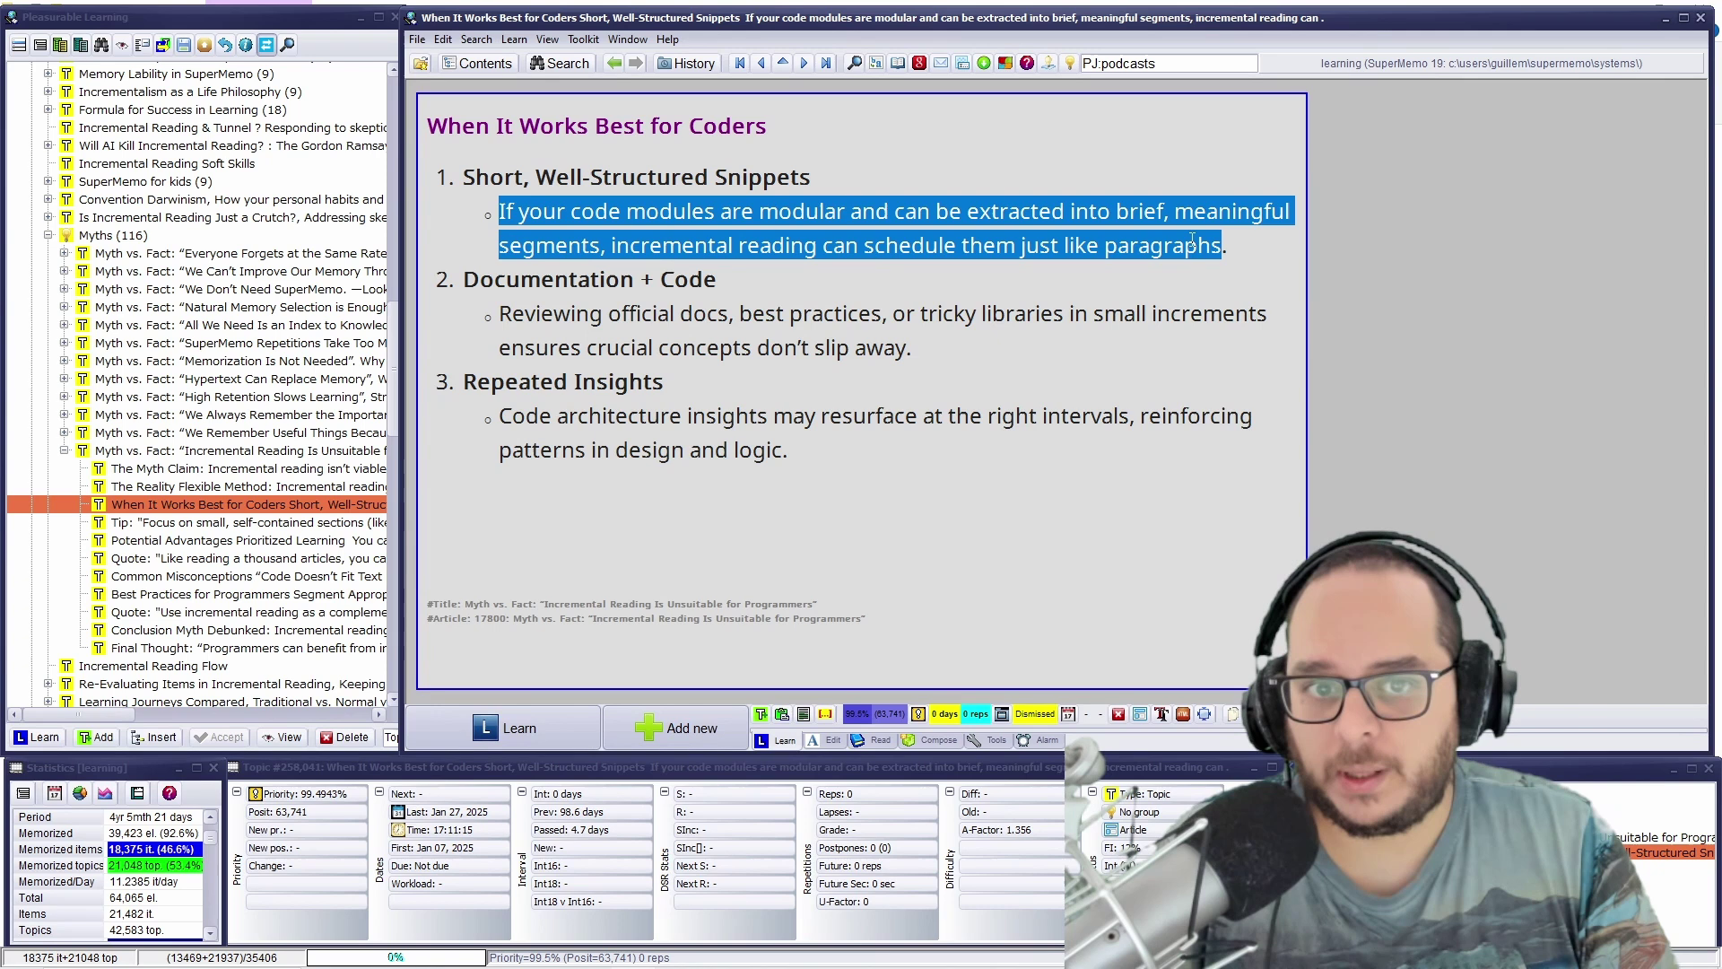
- Highlight Documentation + Code, the code architecture point and Repeated Insights, then open the Tip
{"action": "left_click_drag", "start_coordinate": [464, 279], "coordinate": [758, 285]}
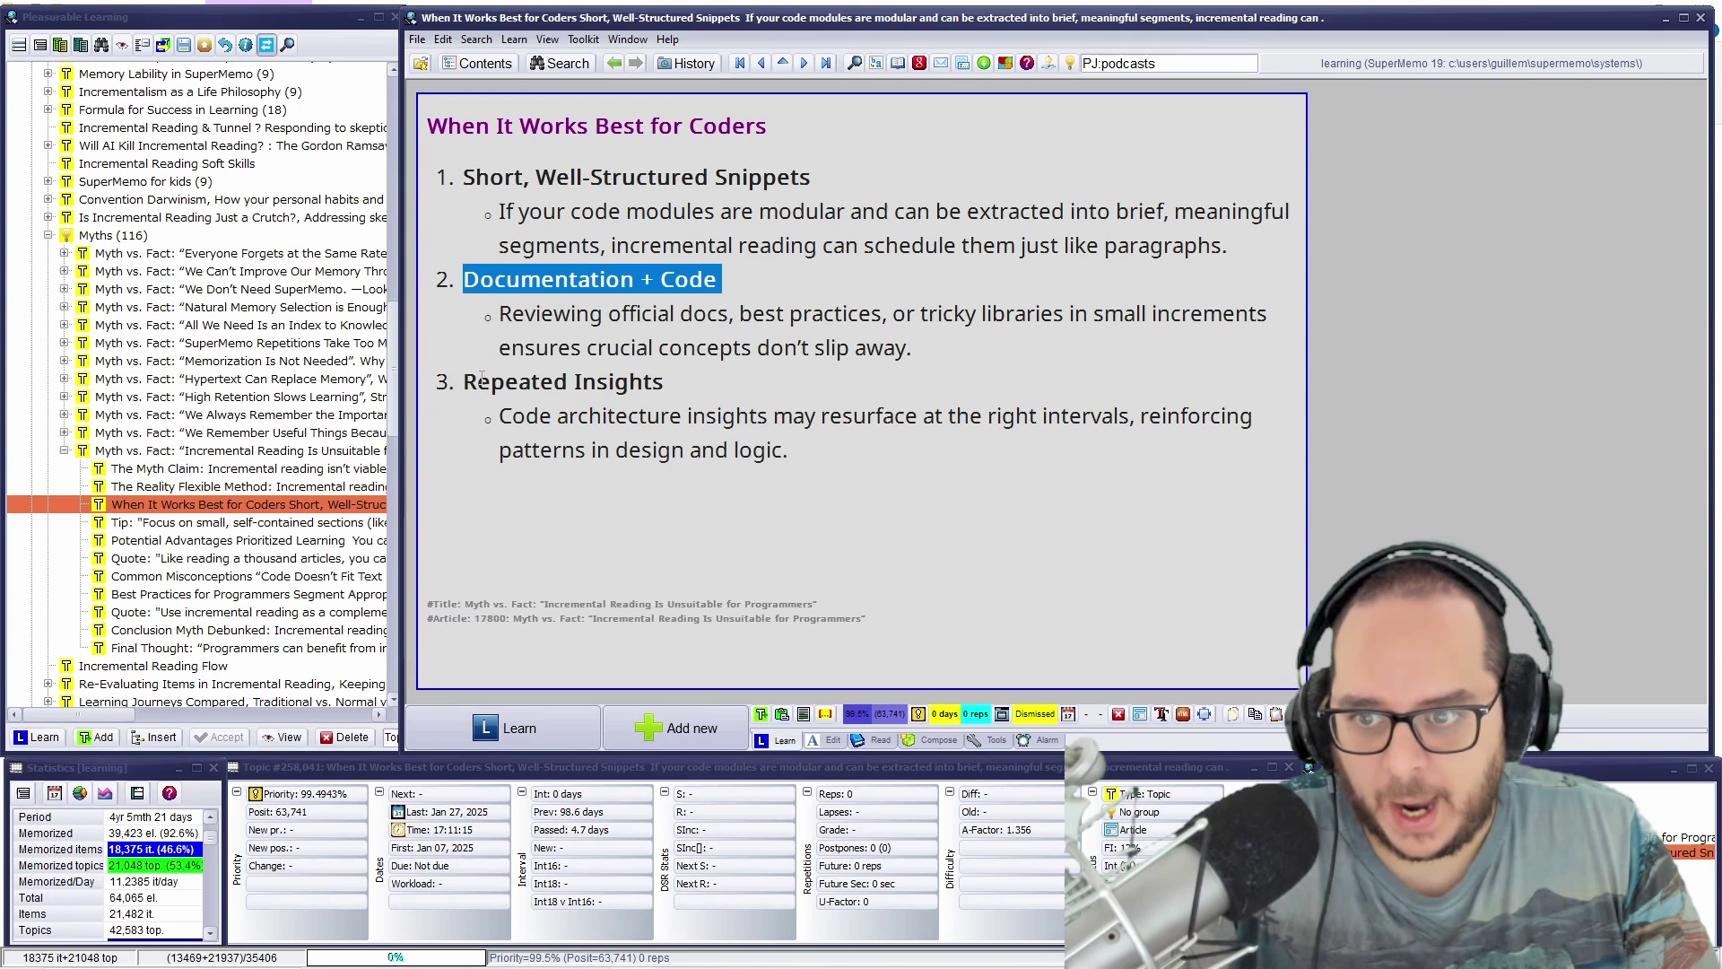
{"action": "left_click_drag", "start_coordinate": [500, 419], "coordinate": [825, 455]}
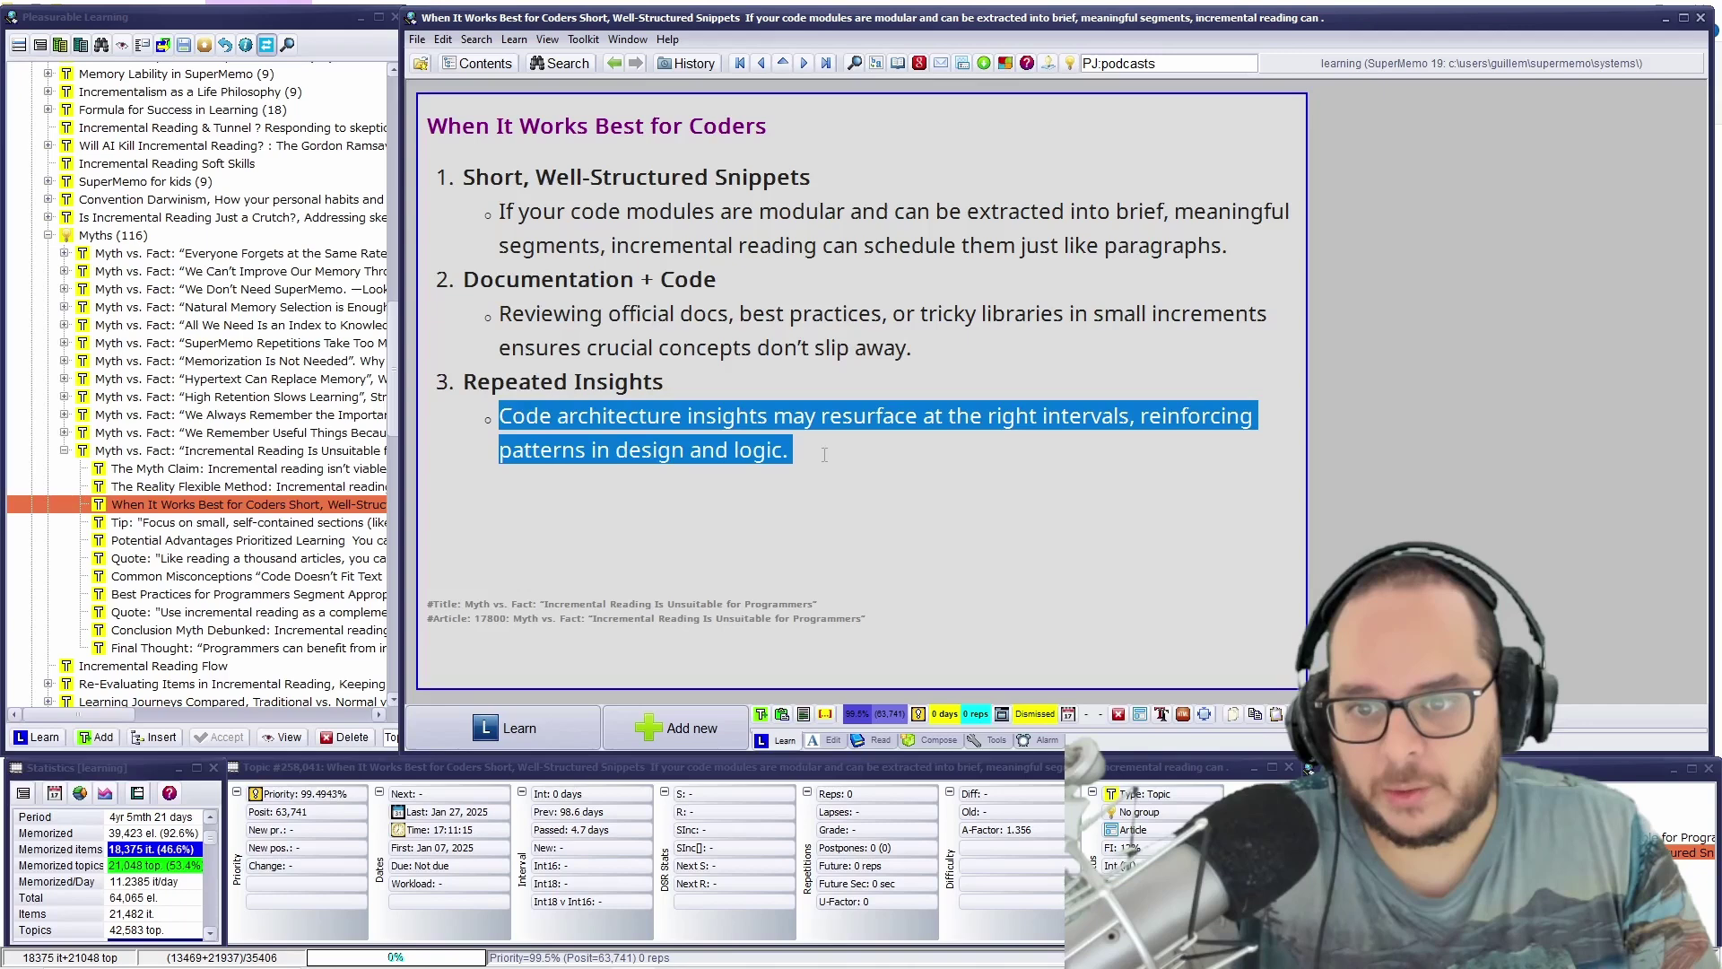
{"action": "left_click", "coordinate": [888, 451]}
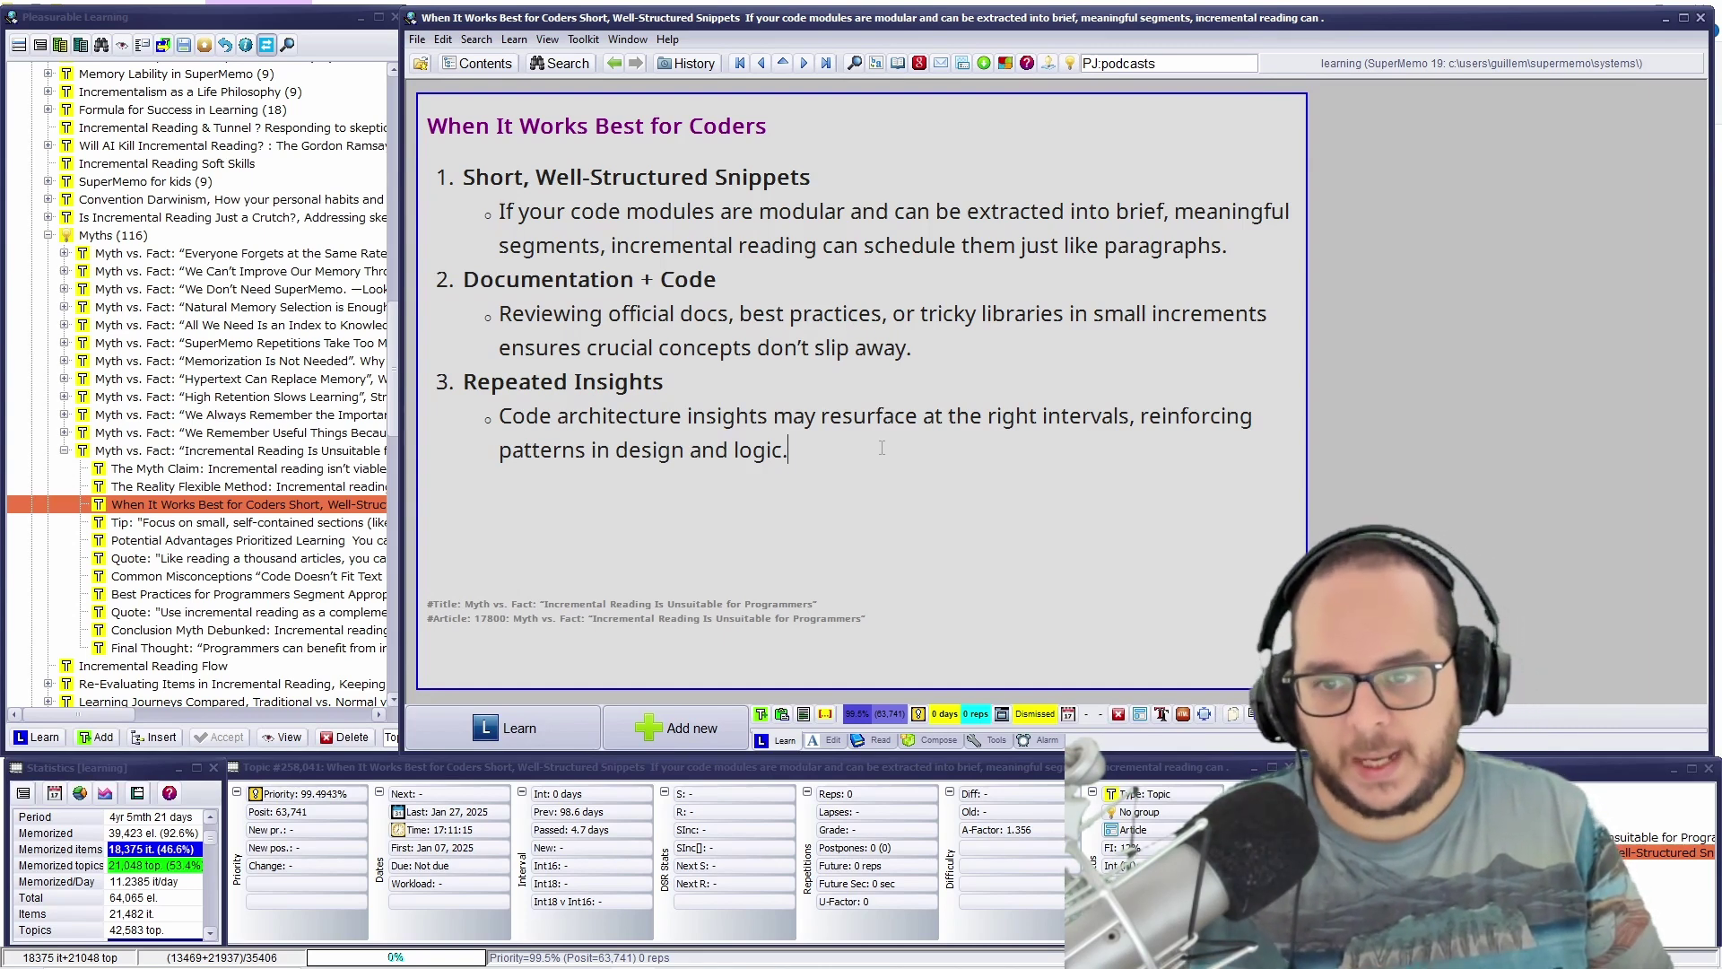
{"action": "triple_click", "coordinate": [679, 367]}
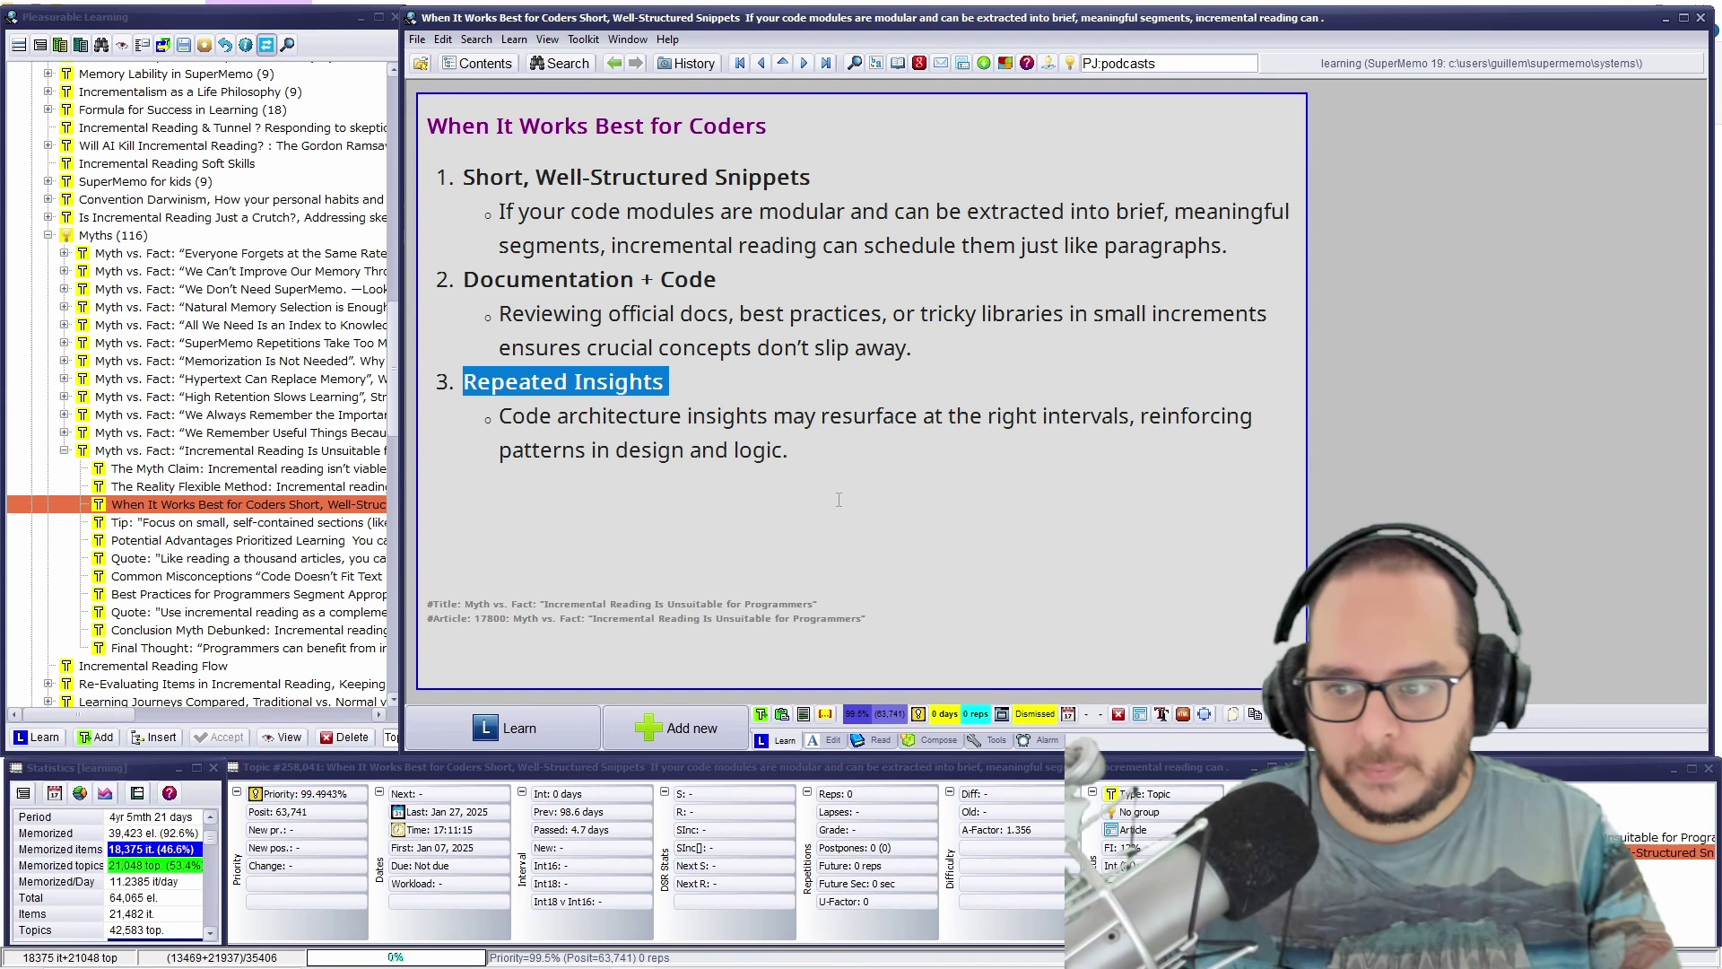
{"action": "left_click", "coordinate": [377, 526]}
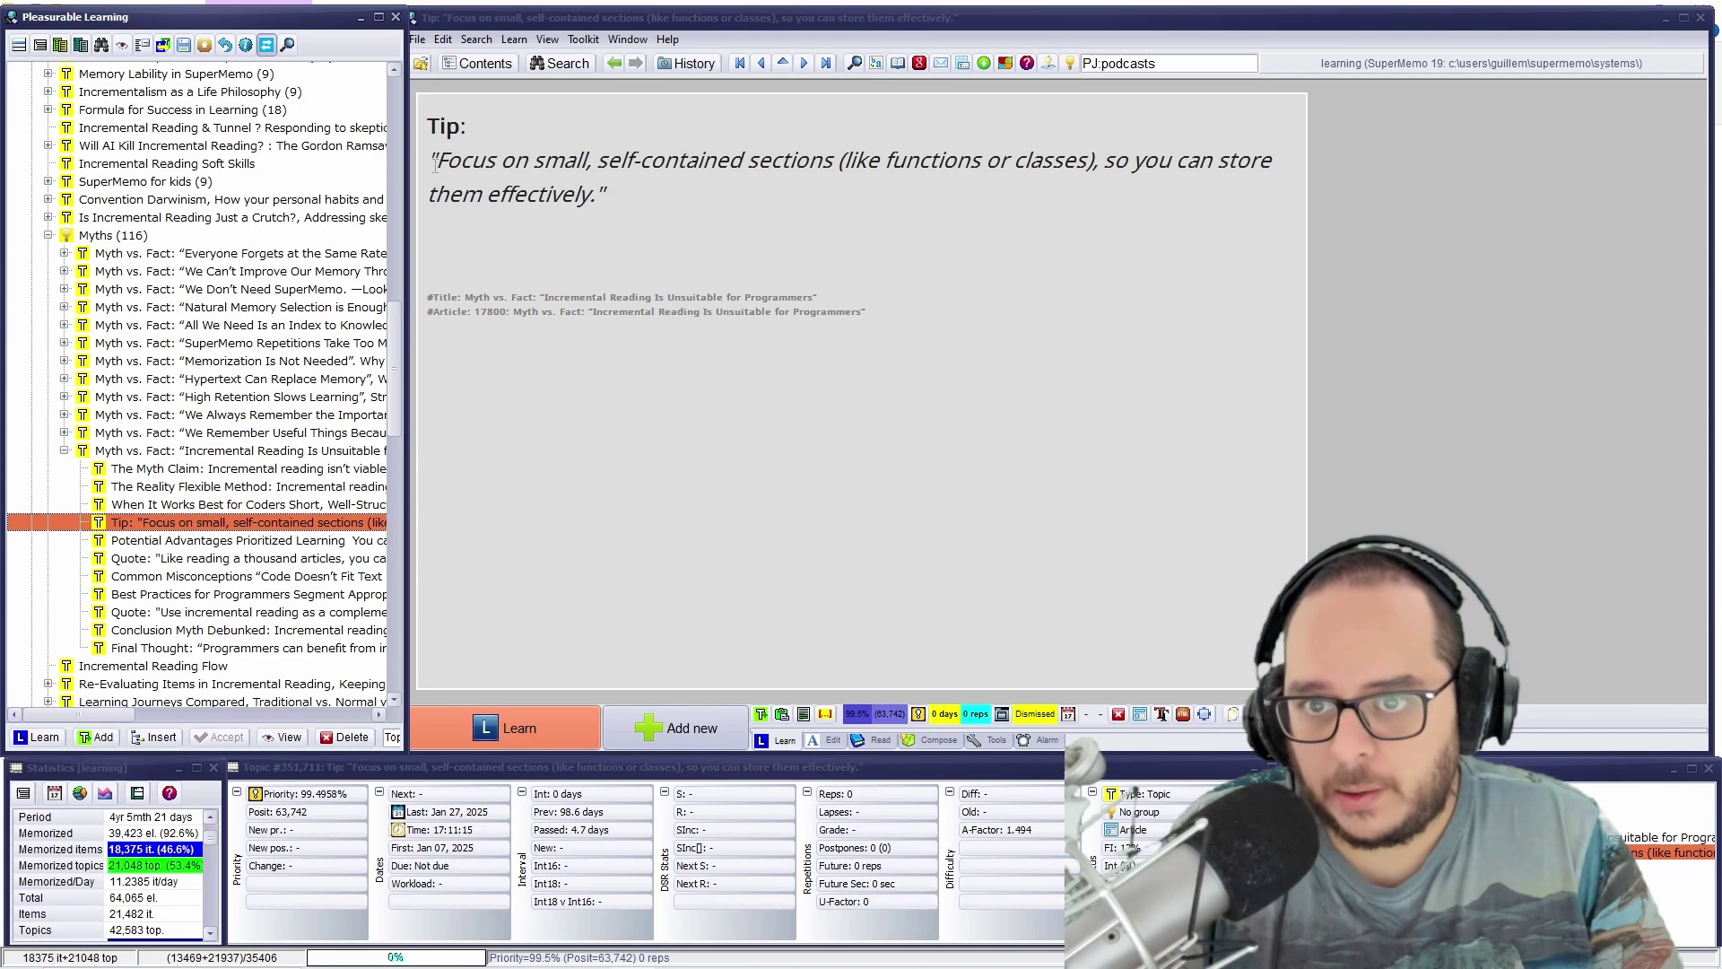
- Highlight the tip on small, self-contained sections, then open Potential Advantages
{"action": "left_click_drag", "start_coordinate": [439, 162], "coordinate": [1269, 187]}
{"action": "left_click", "coordinate": [1236, 210]}
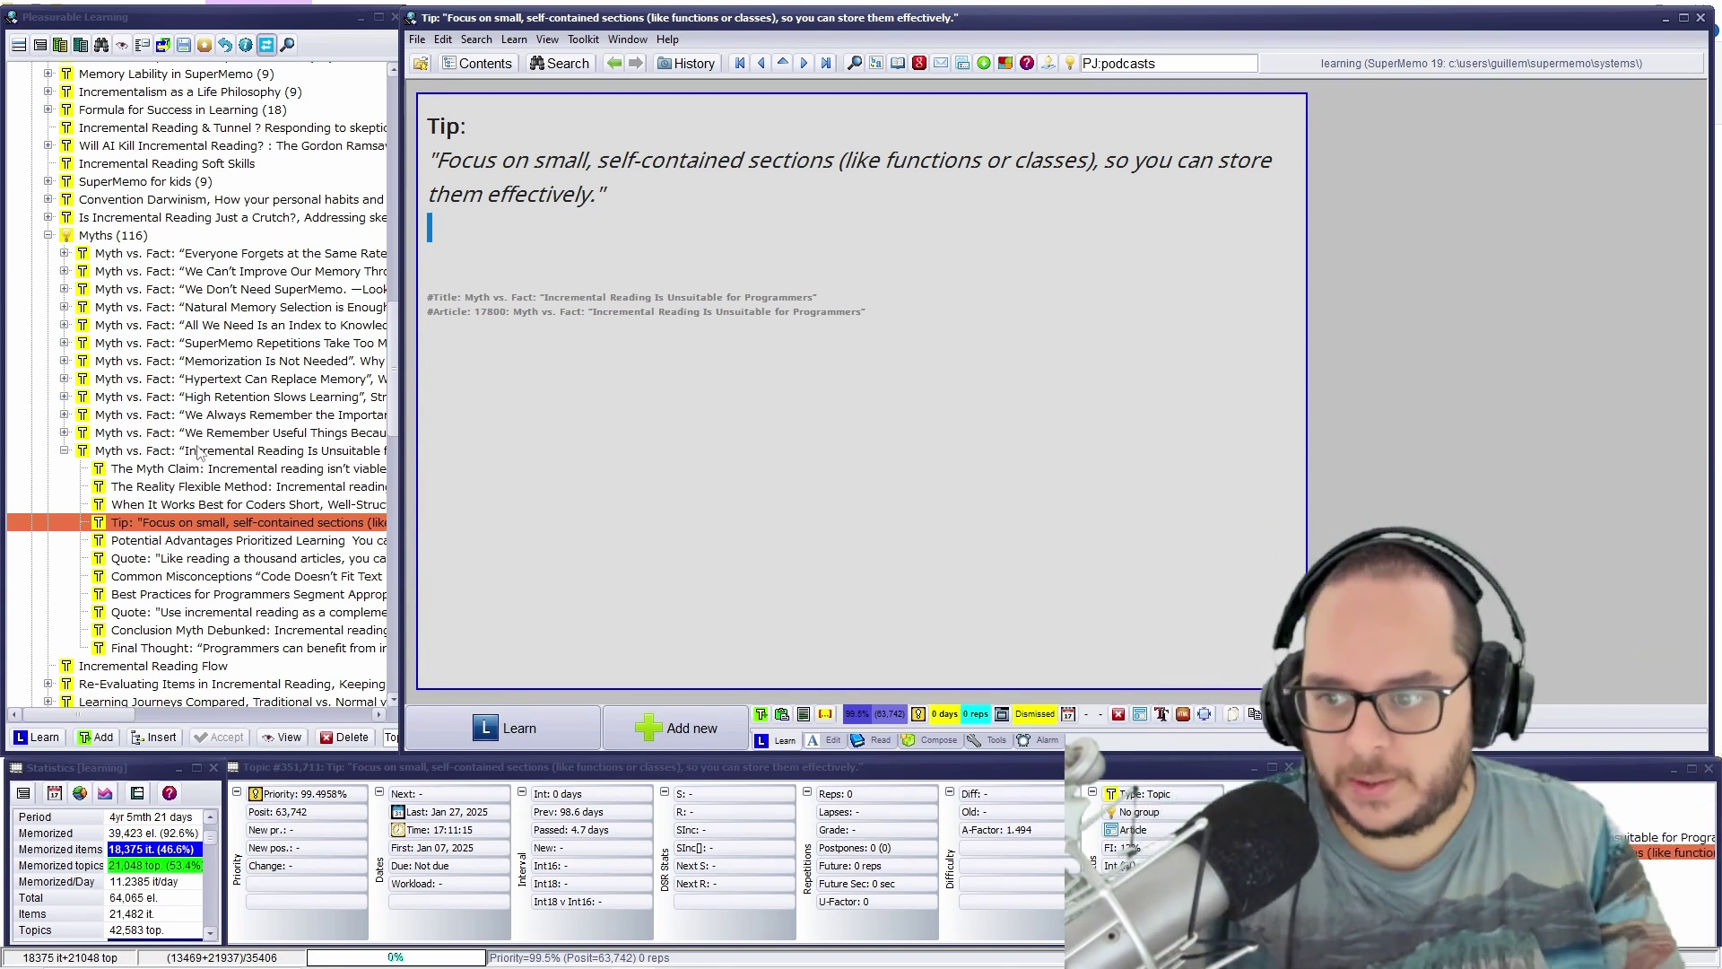
{"action": "left_click", "coordinate": [258, 545]}
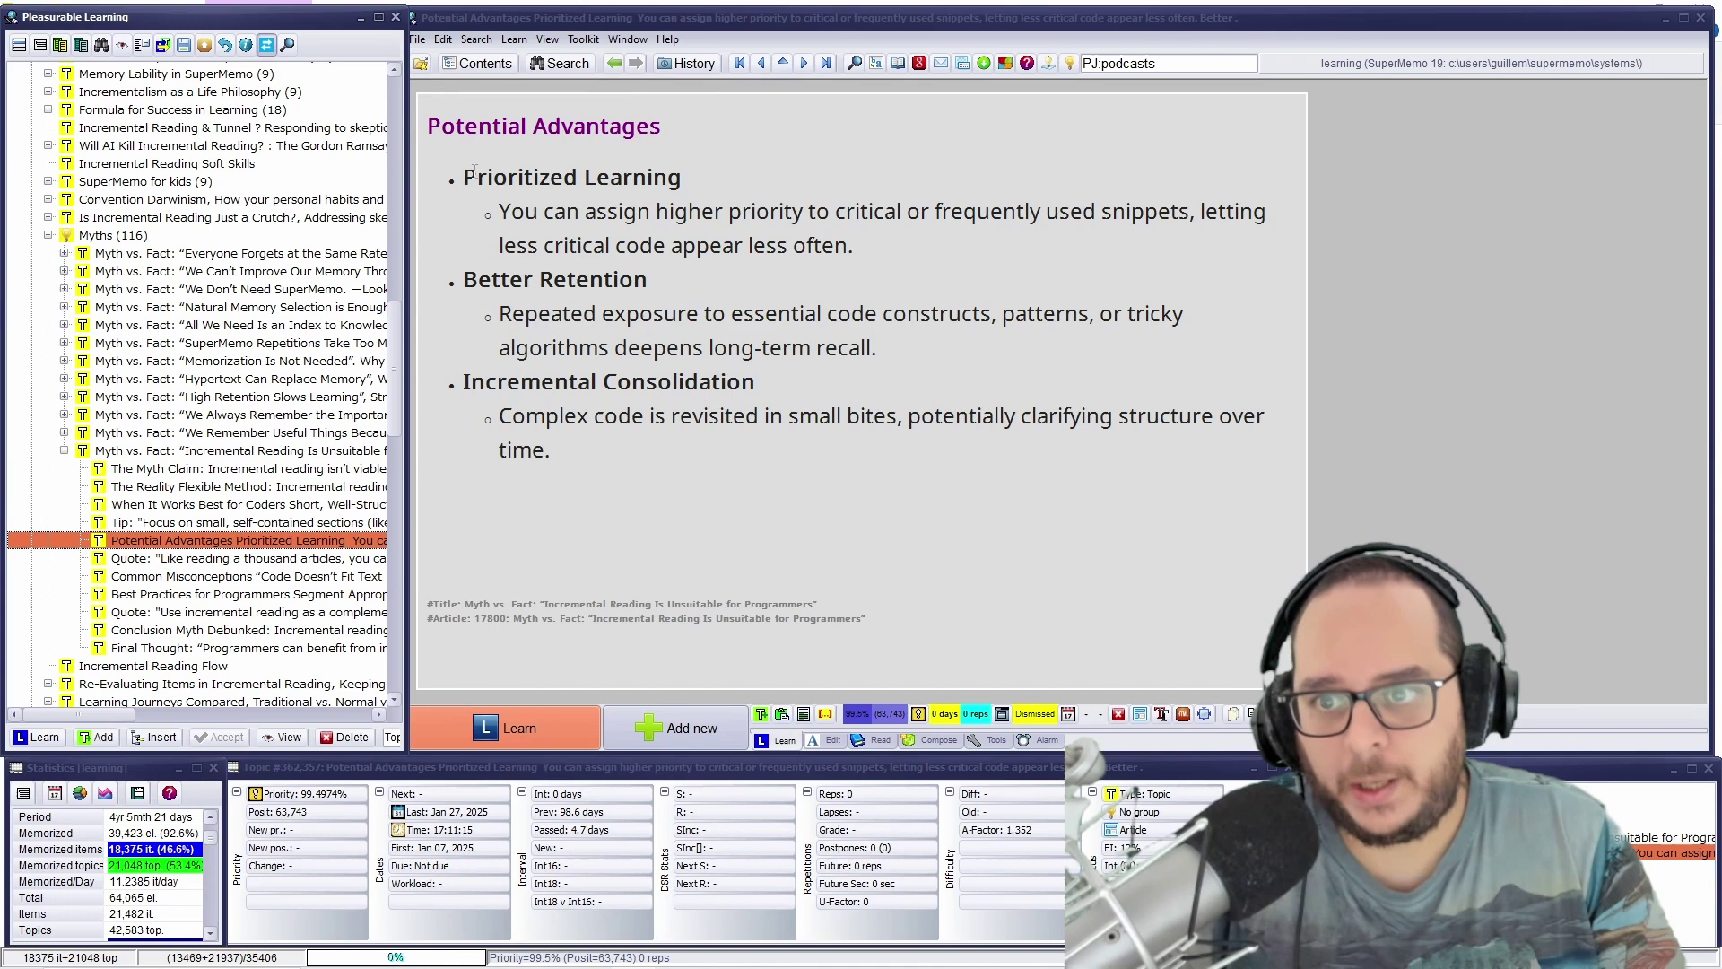
- Highlight the Prioritized Learning, Better Retention and Incremental Consolidation points
{"action": "left_click_drag", "start_coordinate": [465, 179], "coordinate": [1137, 212]}
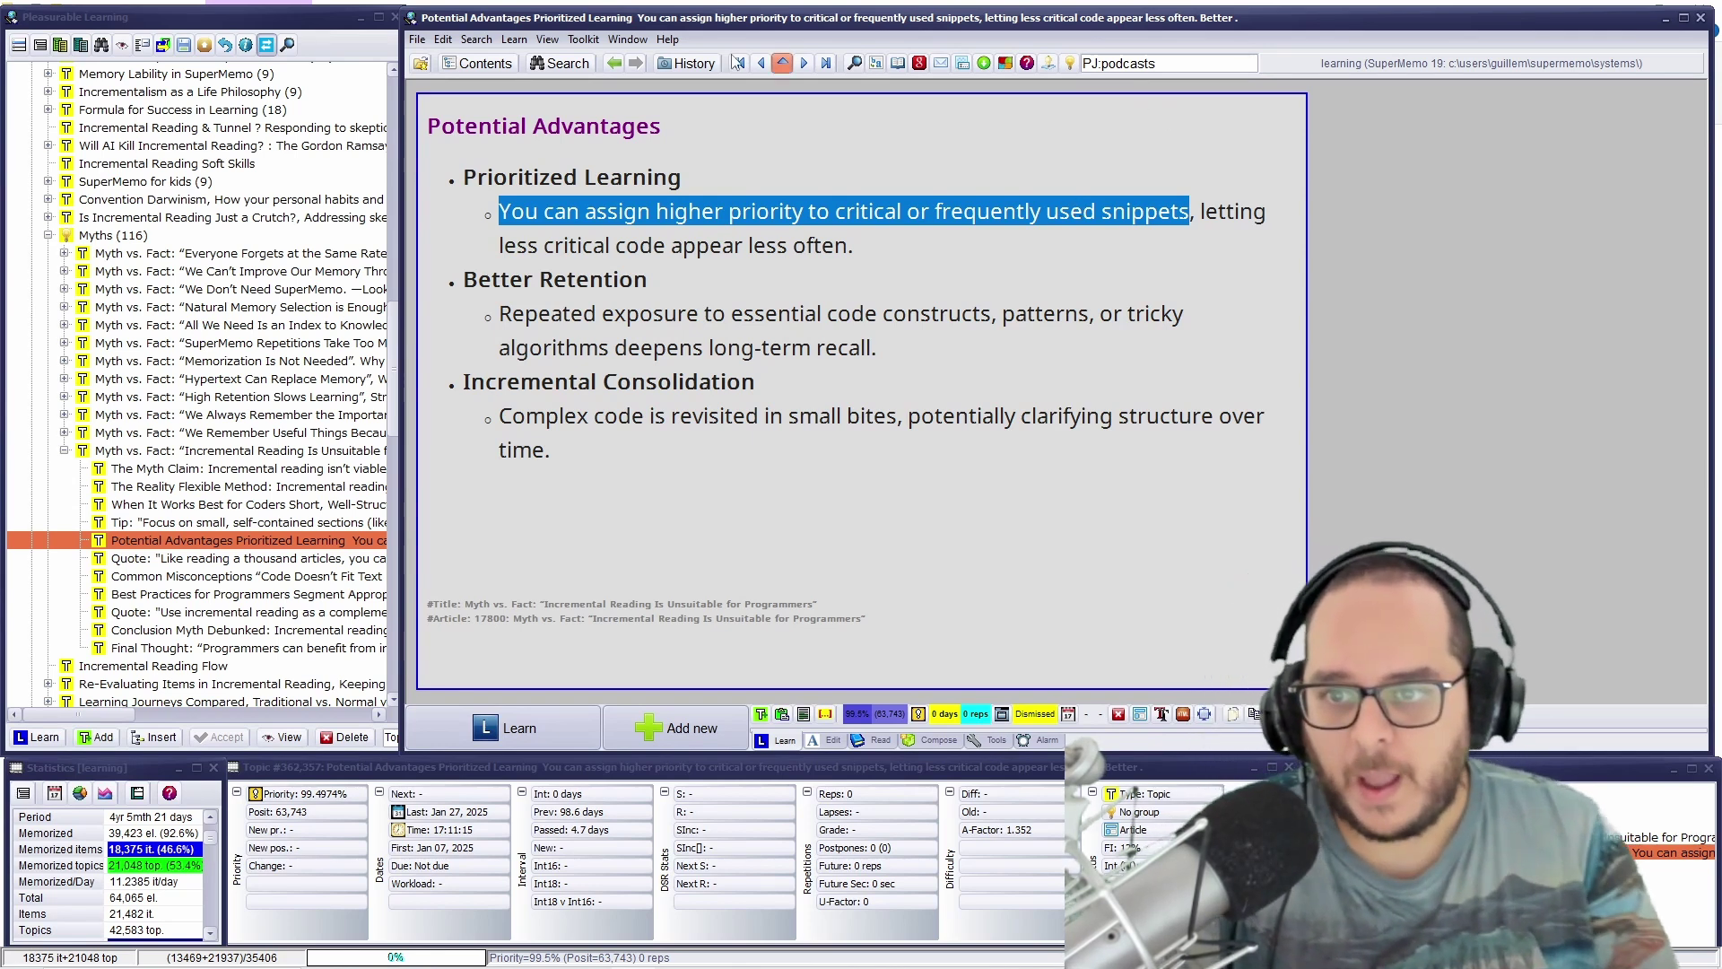
{"action": "left_click_drag", "start_coordinate": [500, 314], "coordinate": [1193, 305]}
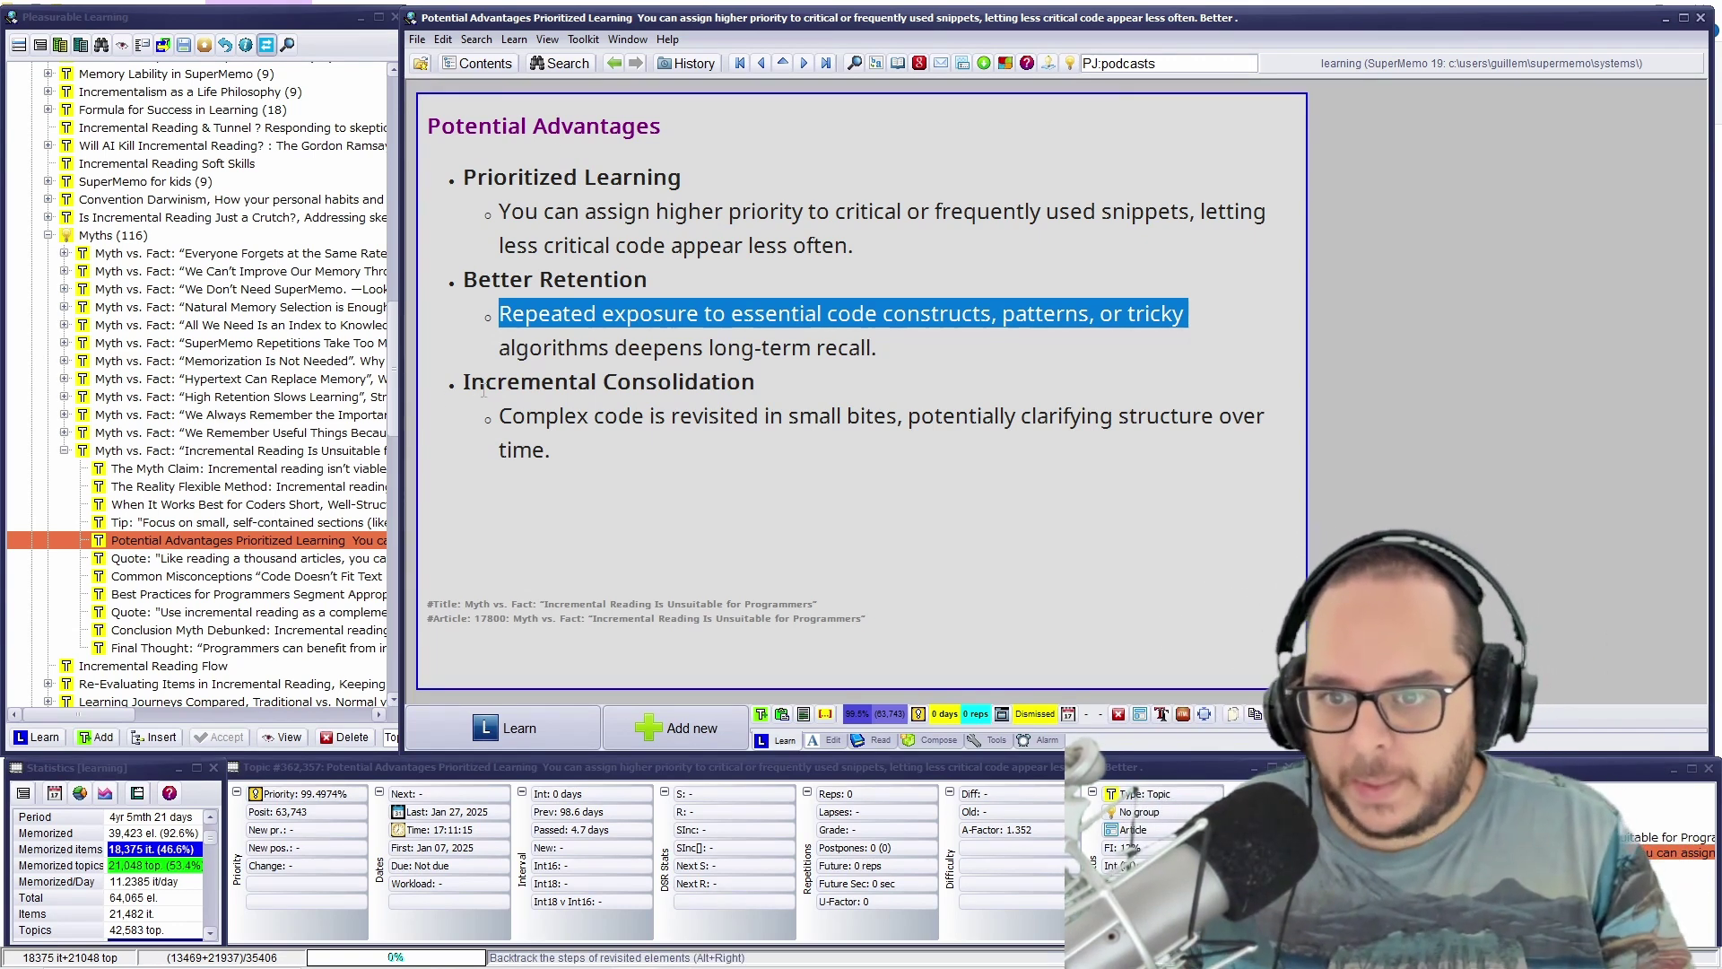
{"action": "left_click_drag", "start_coordinate": [505, 415], "coordinate": [903, 451]}
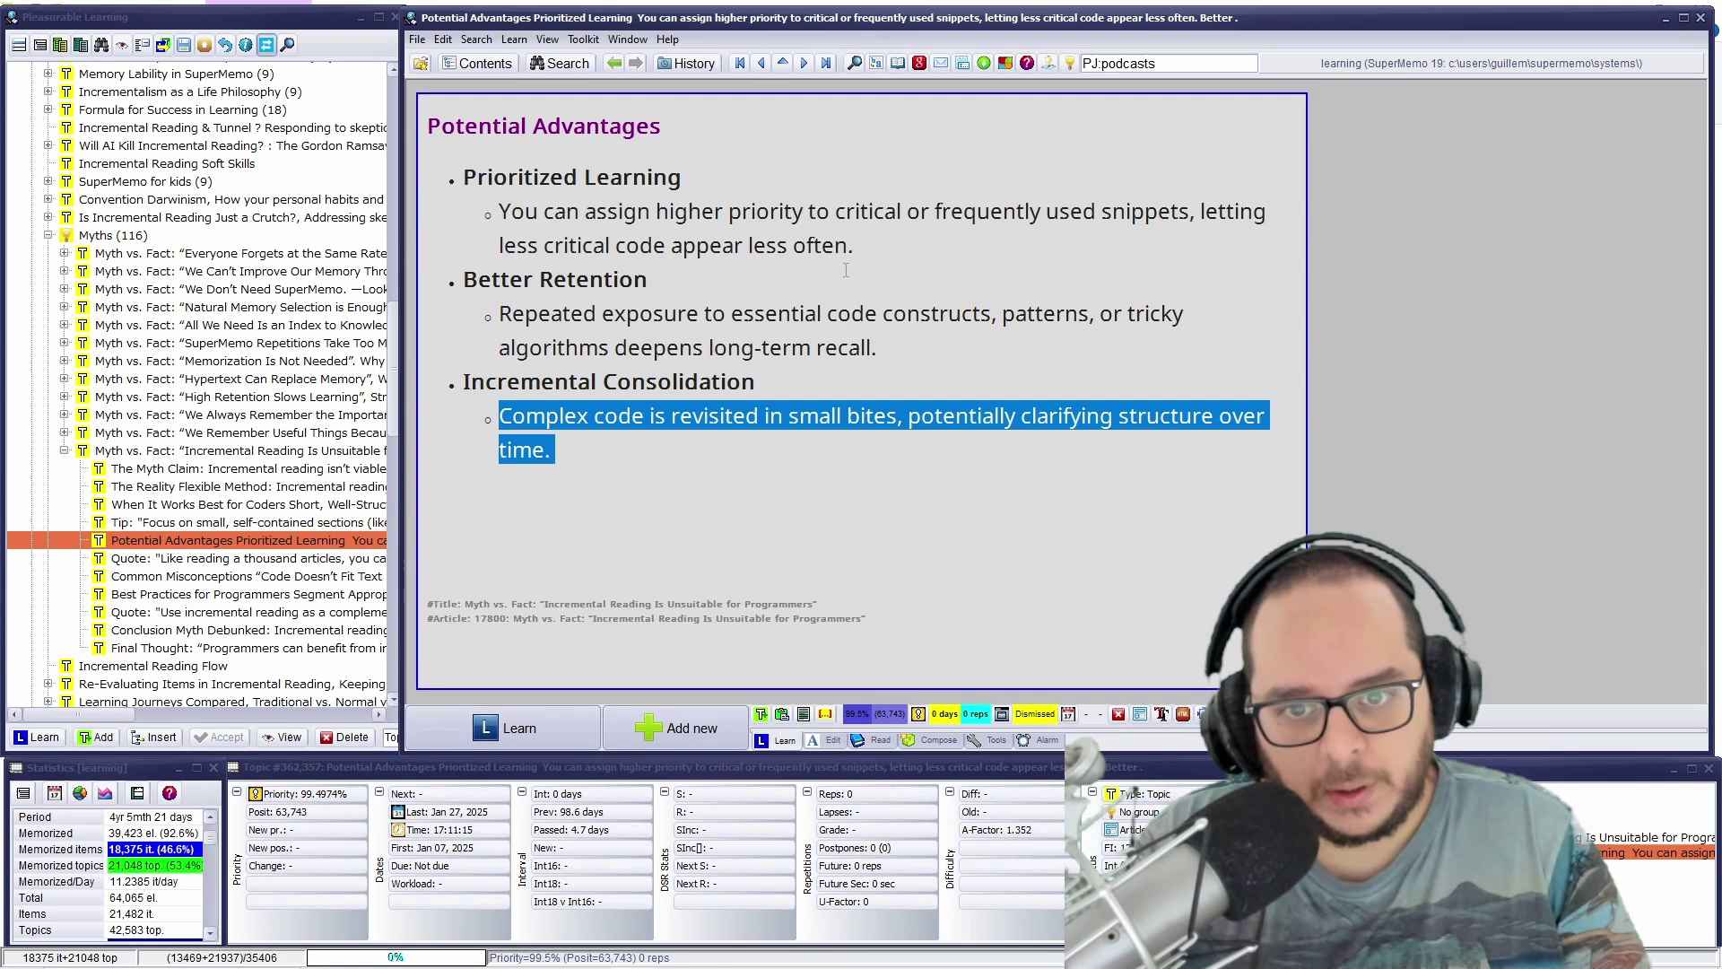
- Advance to the Quote sub-topic and highlight its text about learning from a thousand code snippets
{"action": "key", "text": "Return"}
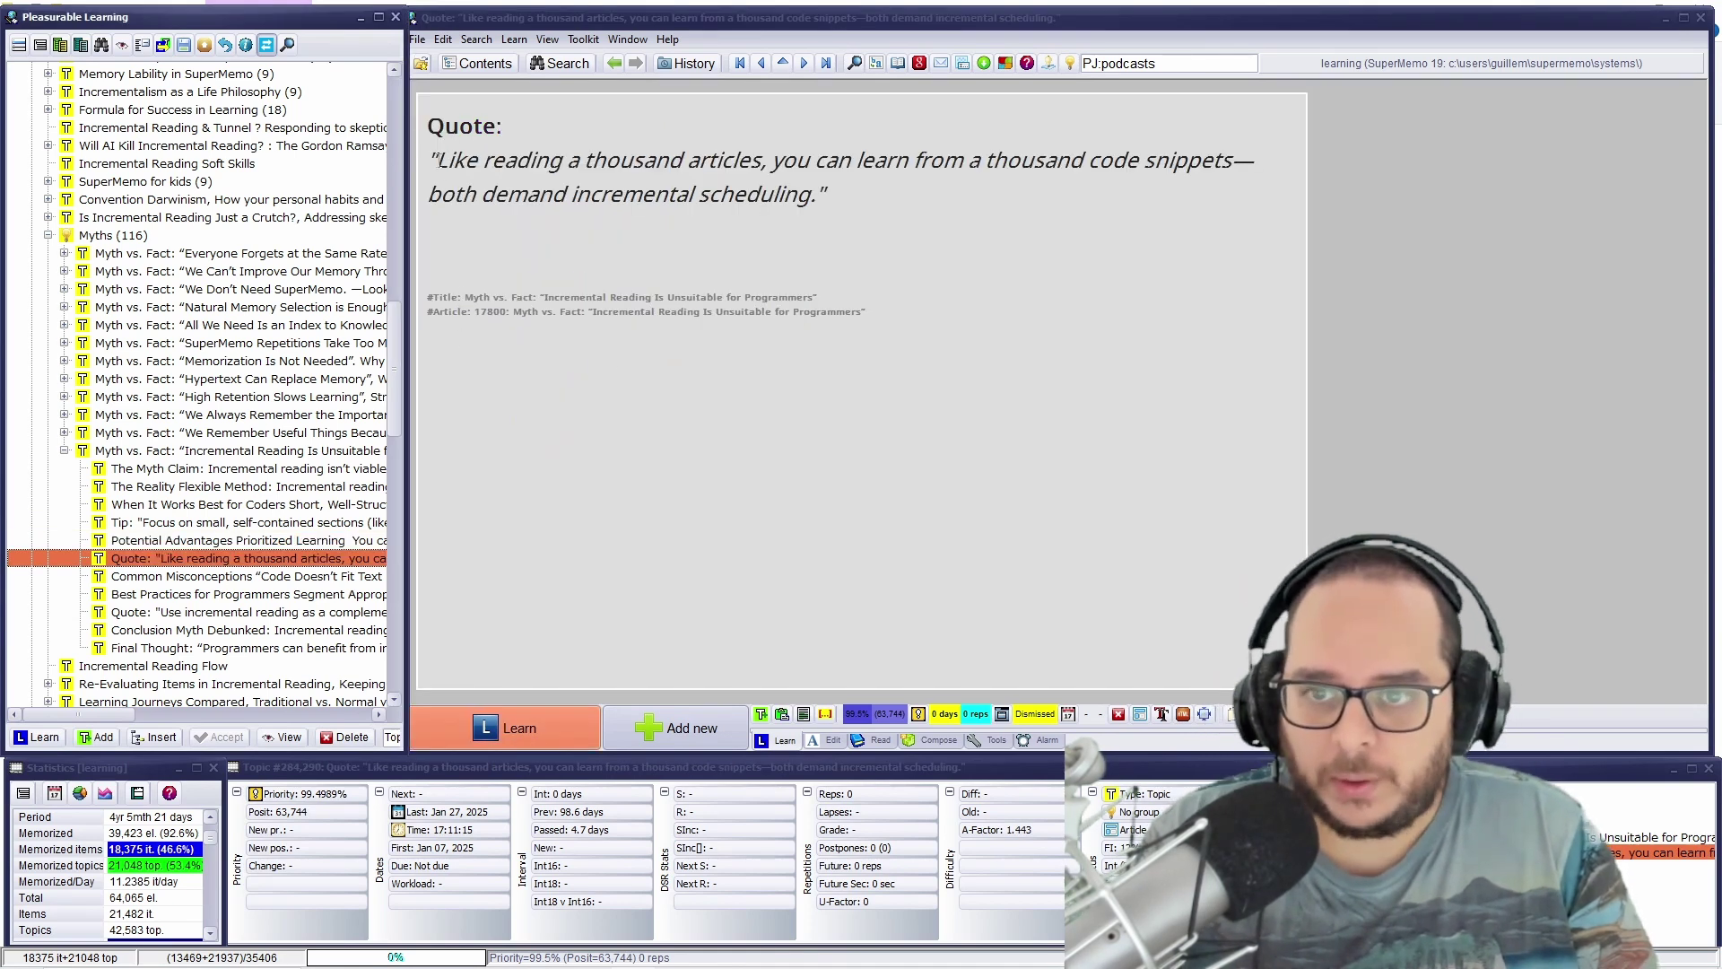
{"action": "left_click_drag", "start_coordinate": [436, 160], "coordinate": [764, 163]}
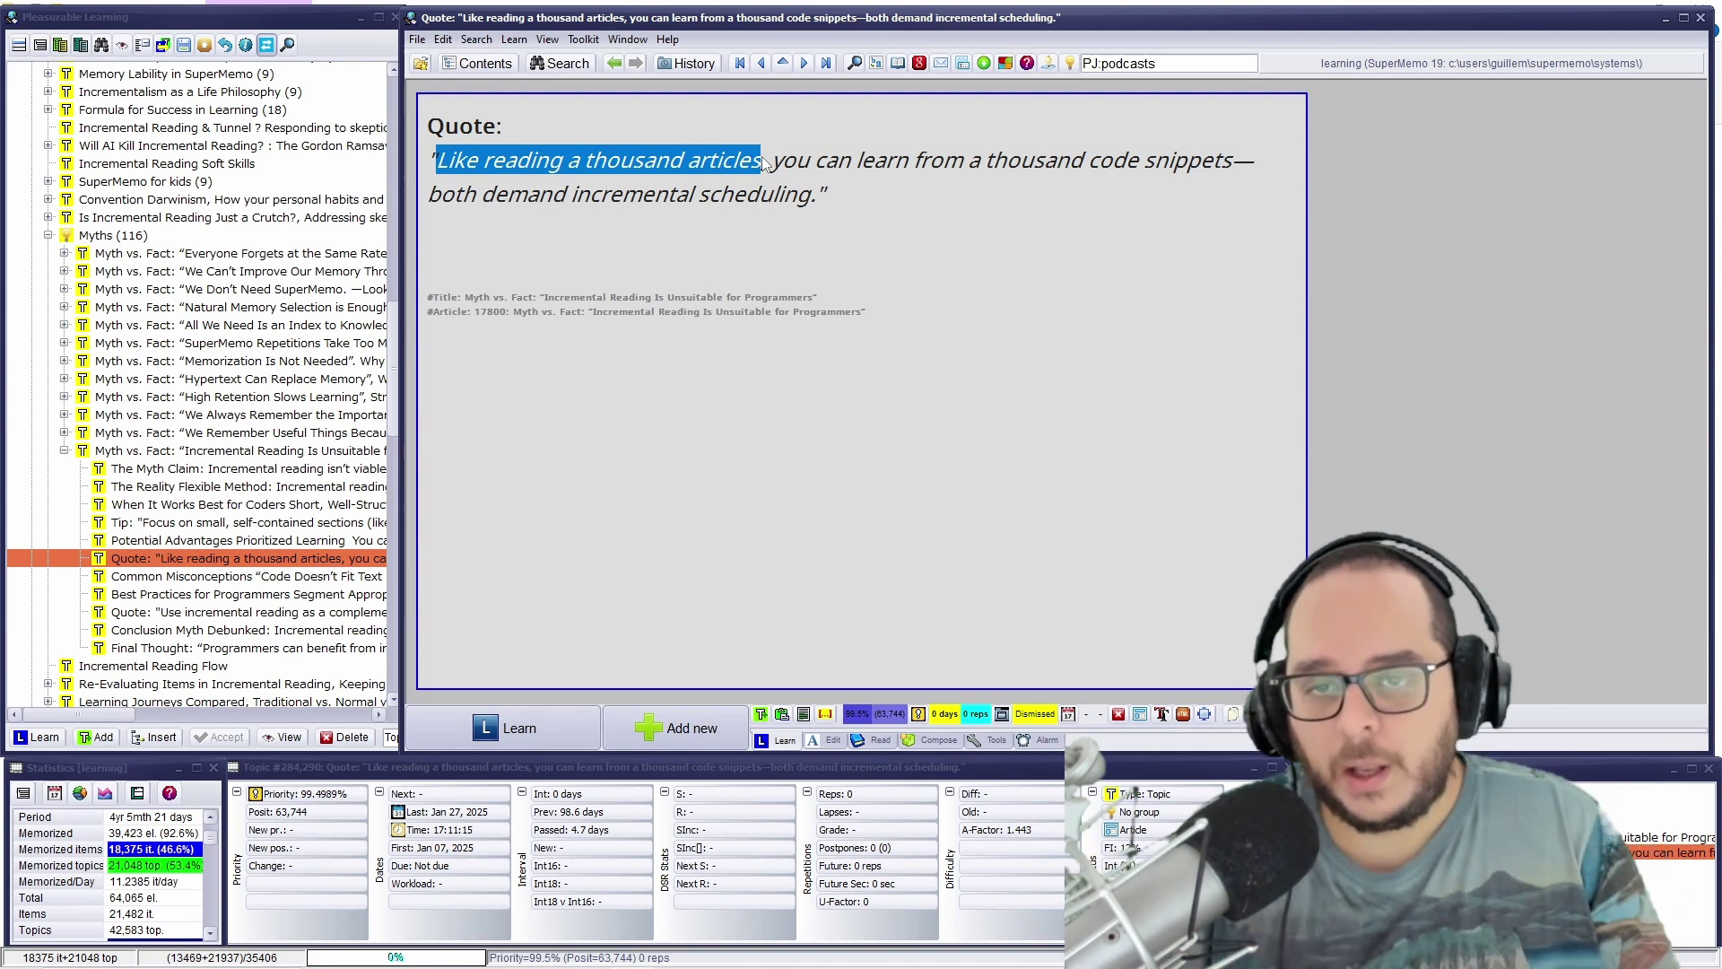
{"action": "mouse_move", "coordinate": [772, 162]}
{"action": "left_mouse_down"}
{"action": "mouse_move", "coordinate": [1242, 162]}
{"action": "mouse_move", "coordinate": [710, 193]}
{"action": "mouse_move", "coordinate": [682, 226]}
{"action": "mouse_move", "coordinate": [538, 196]}
{"action": "mouse_move", "coordinate": [768, 191]}
{"action": "left_mouse_up"}
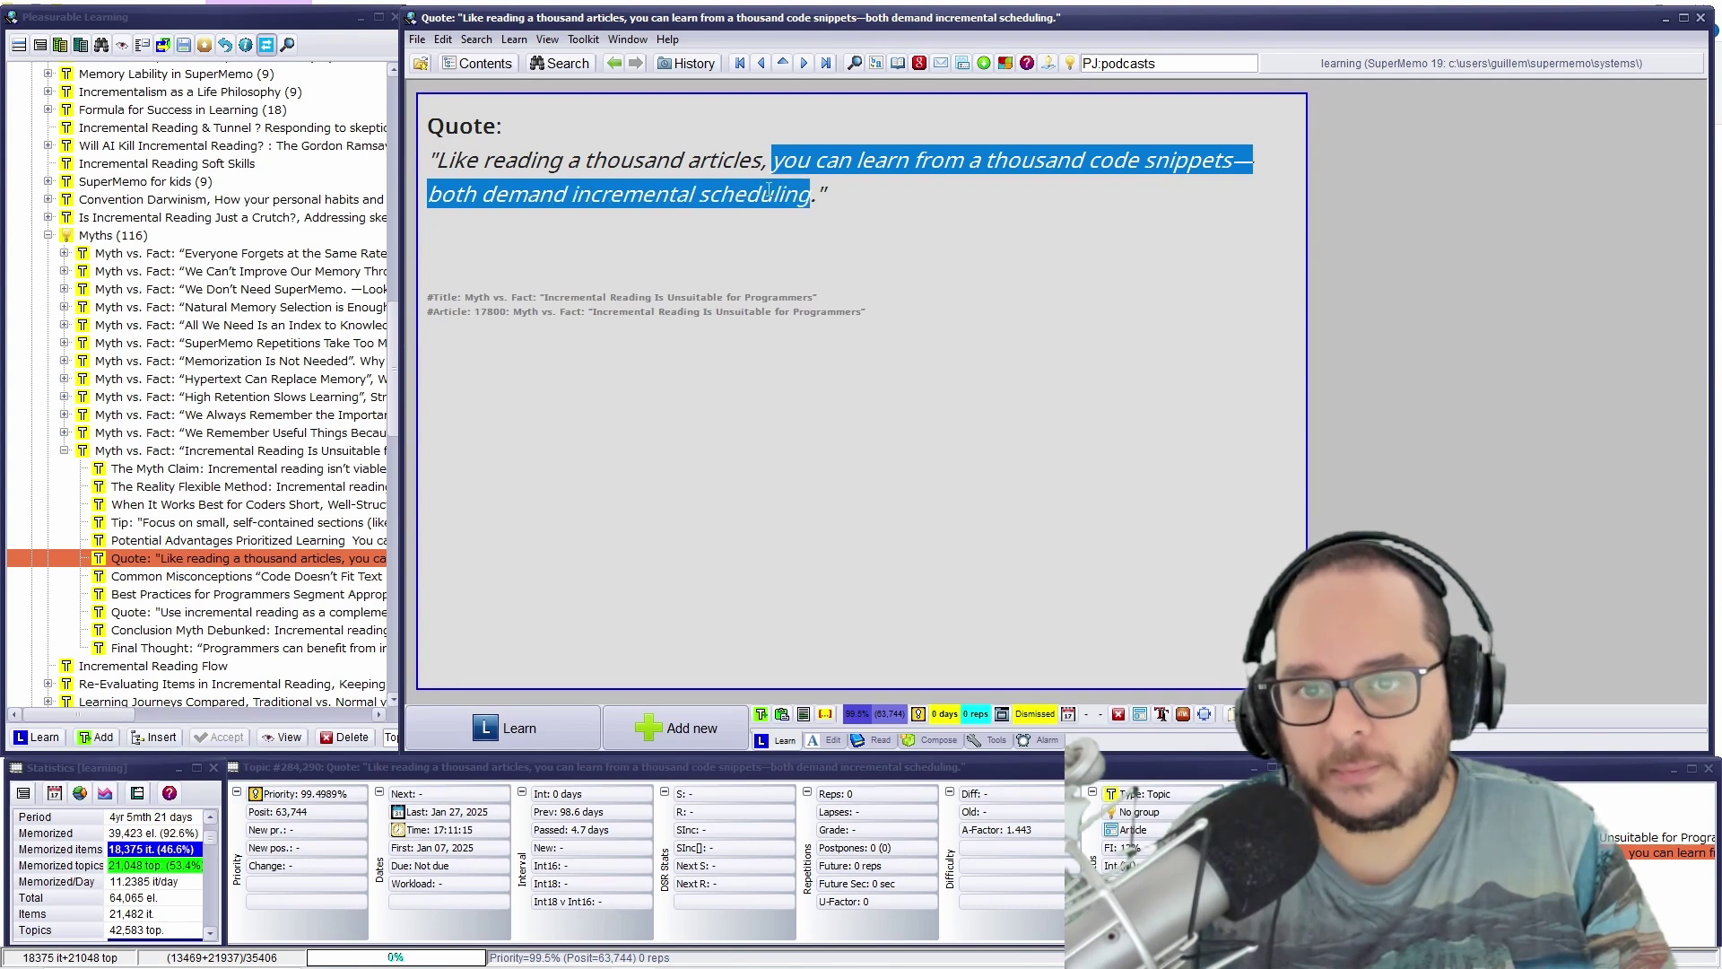
- Advance with Ctrl+L to Common Misconceptions and highlight the first 'Code Doesn't Fit Text Format' explanation
{"action": "key", "text": "ctrl+l"}
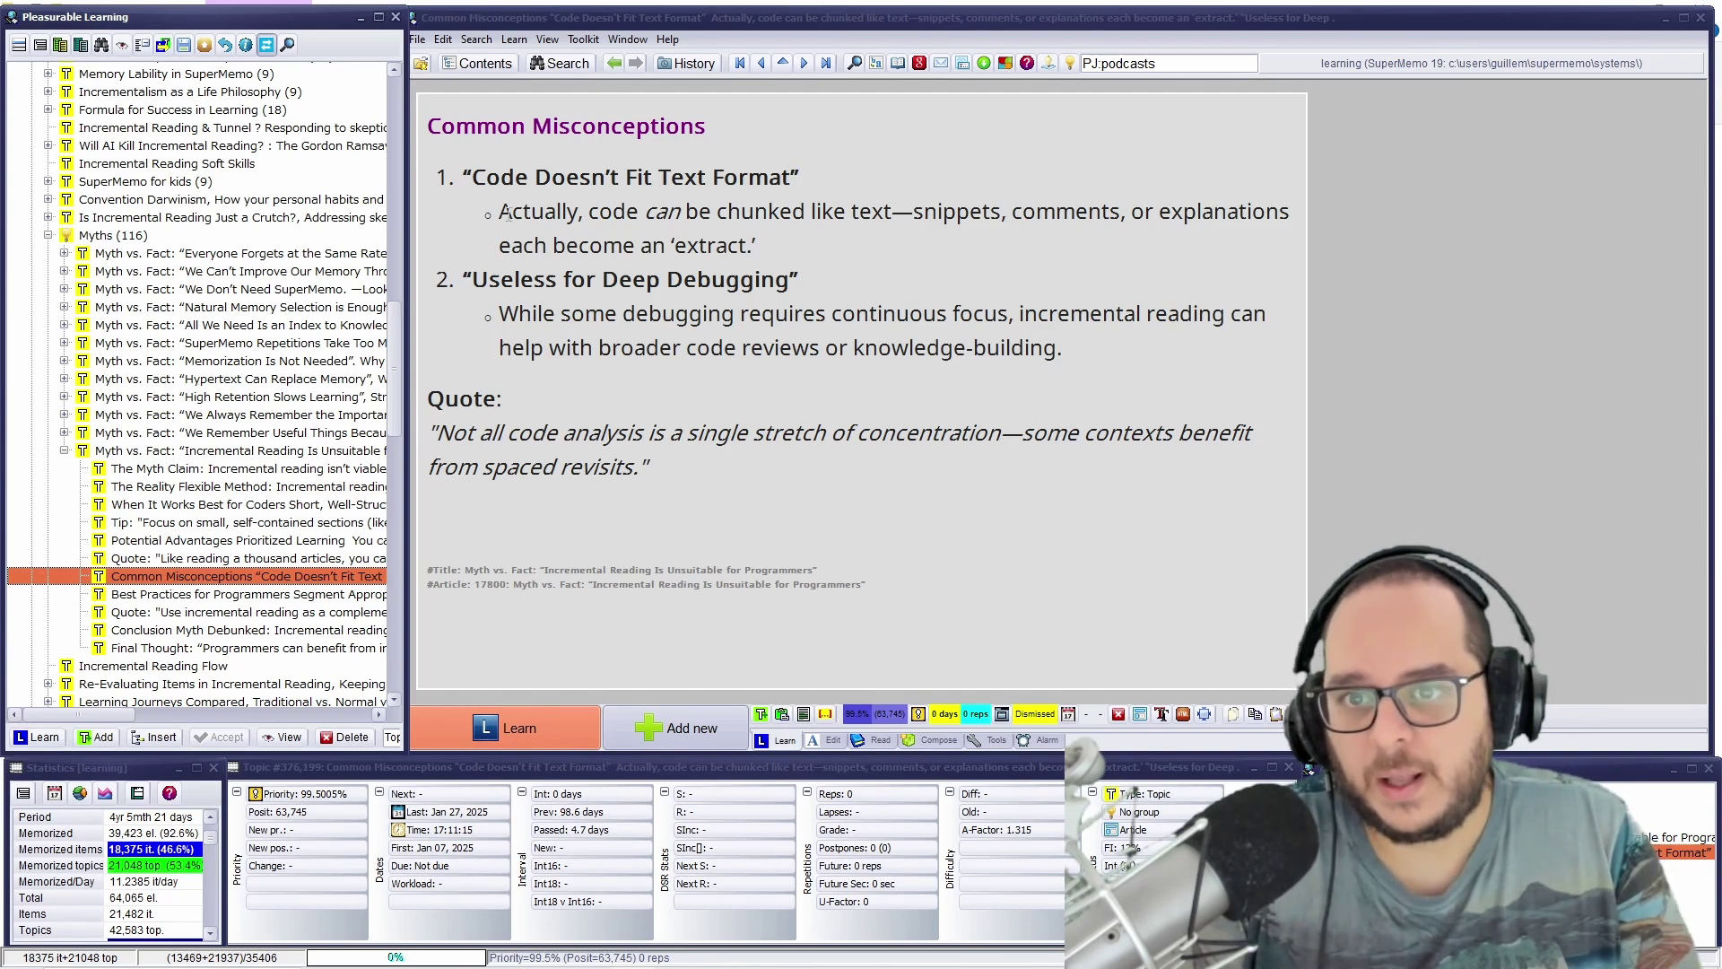
{"action": "left_click_drag", "start_coordinate": [510, 216], "coordinate": [805, 252]}
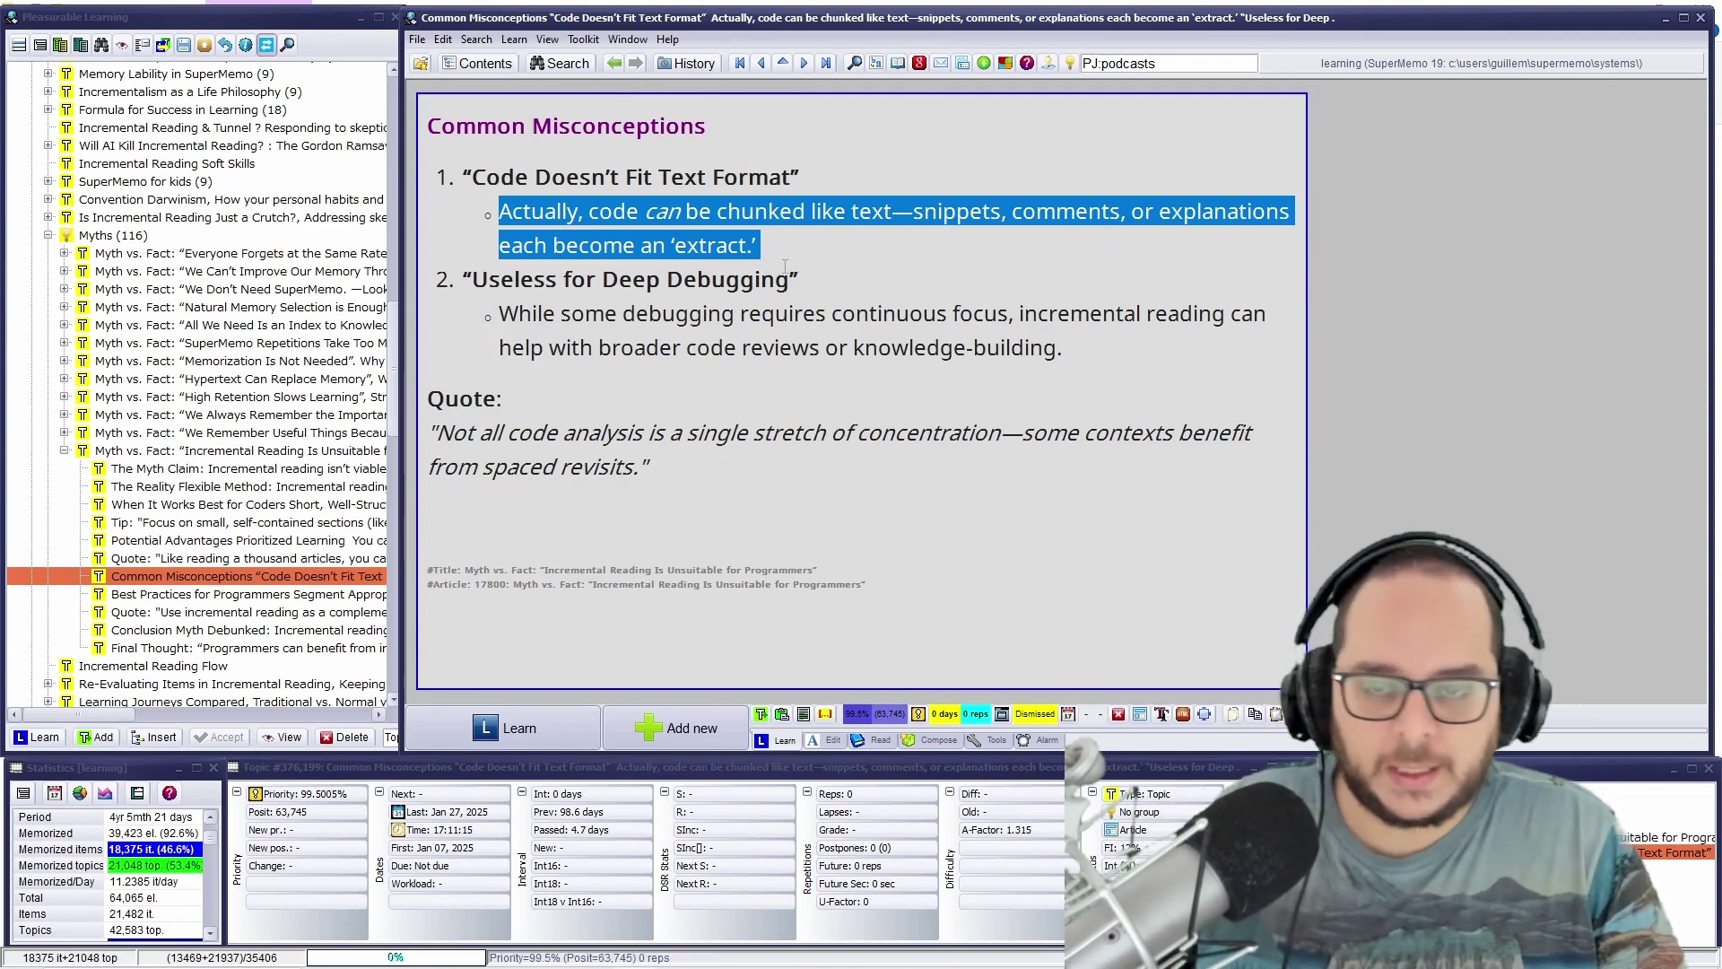
- Highlight the Useless for Deep Debugging heading, its explanation and quote, then open Best Practices for Programmers
{"action": "left_click_drag", "start_coordinate": [491, 279], "coordinate": [794, 281]}
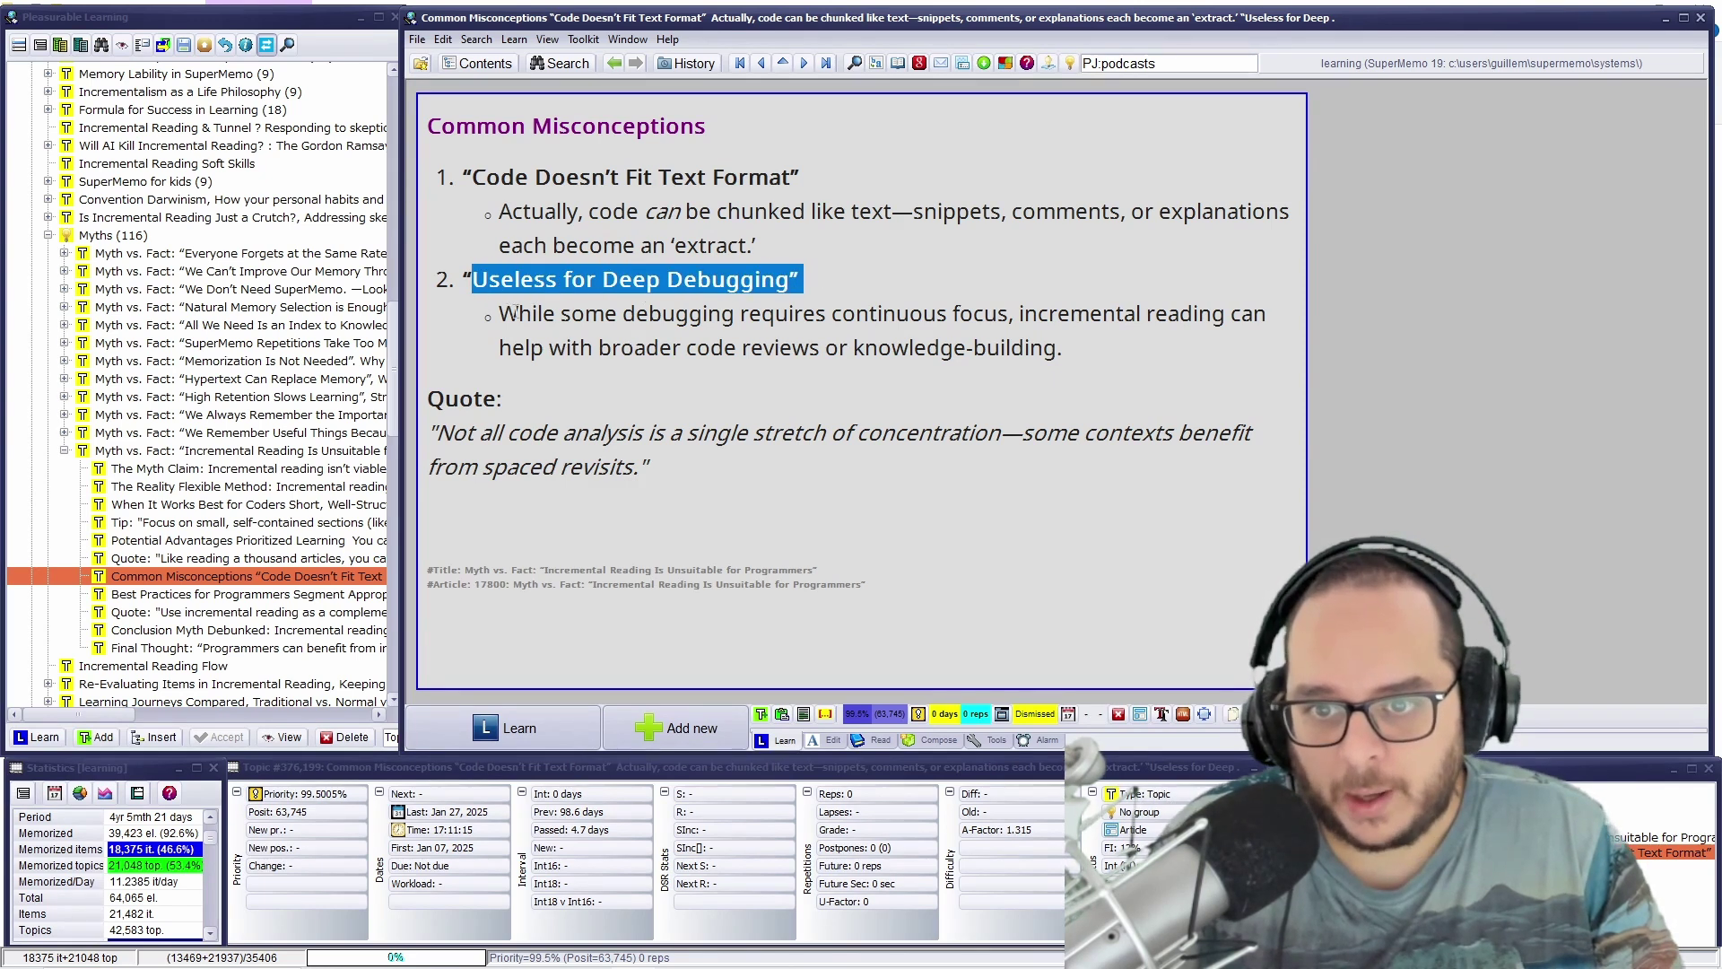
{"action": "left_click_drag", "start_coordinate": [498, 313], "coordinate": [1056, 350]}
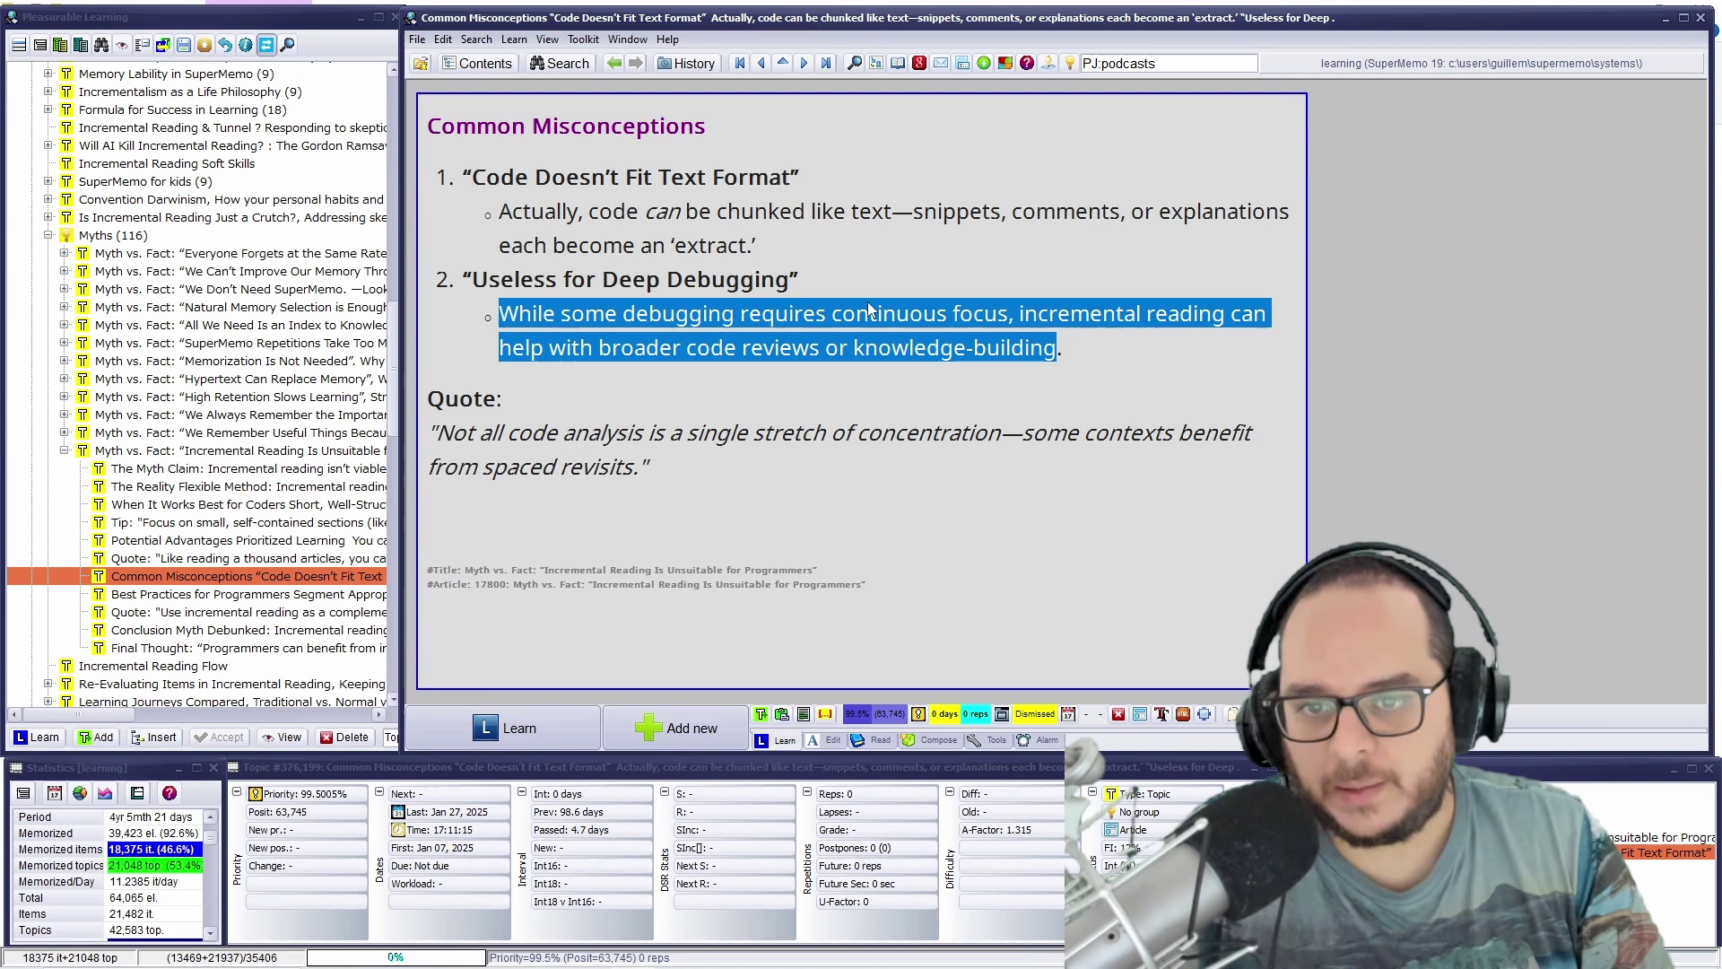
{"action": "left_click", "coordinate": [443, 428]}
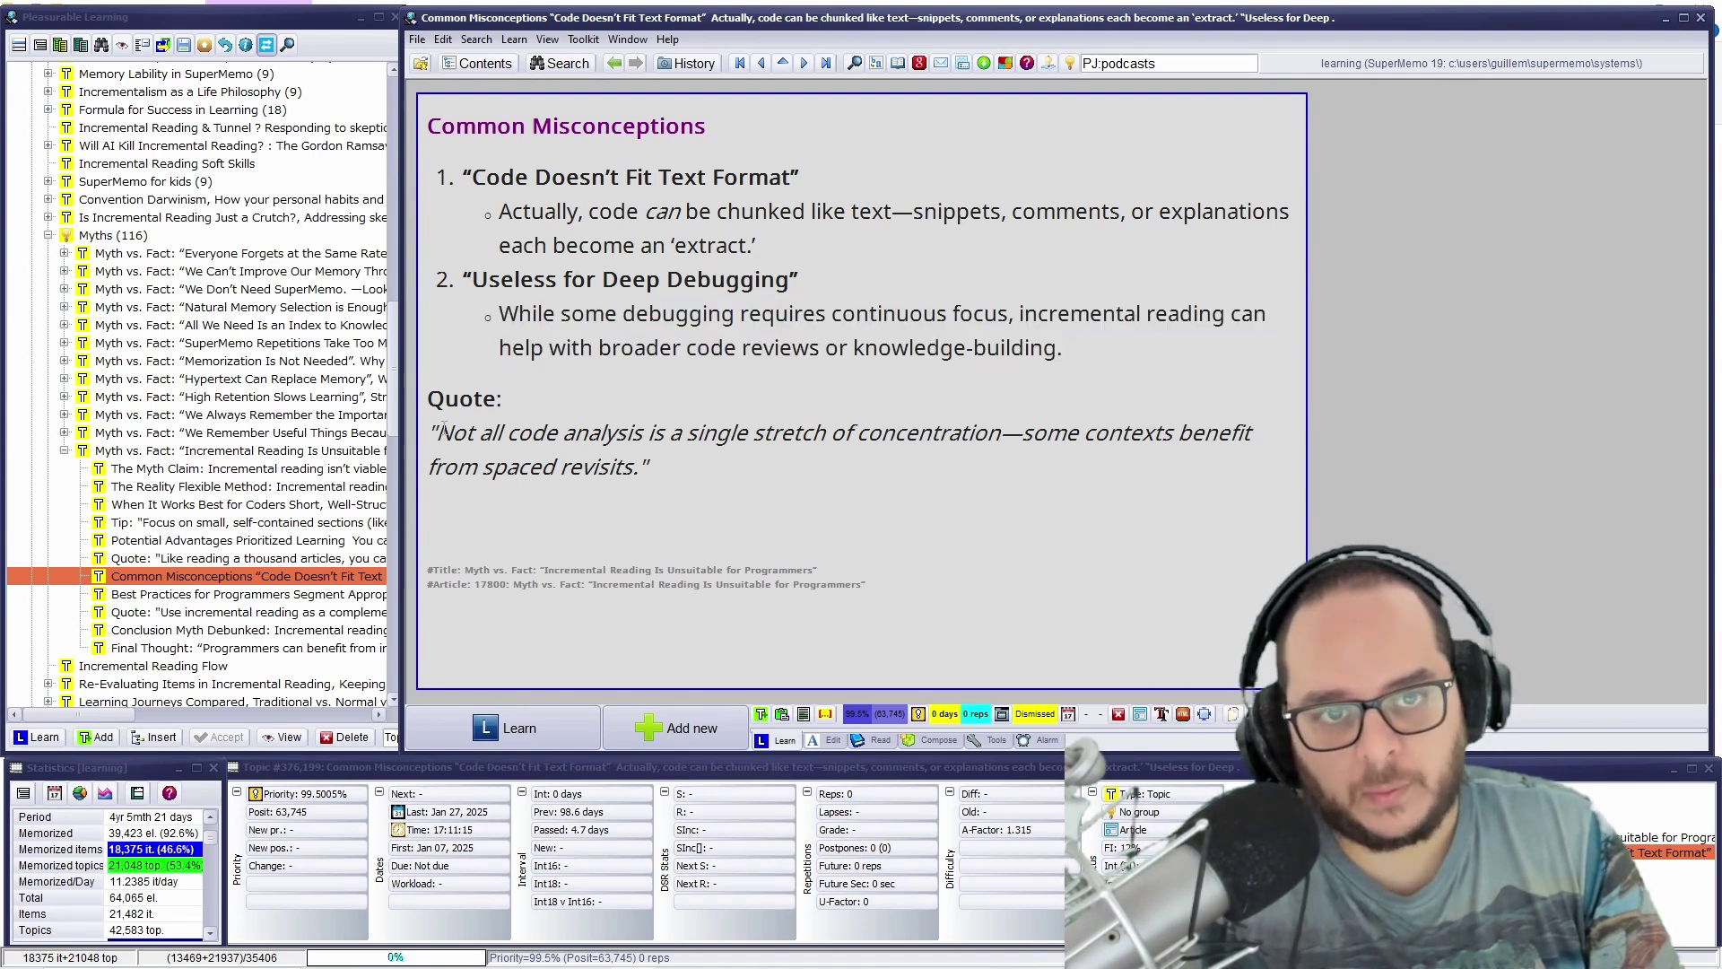
{"action": "left_click_drag", "start_coordinate": [443, 432], "coordinate": [790, 451]}
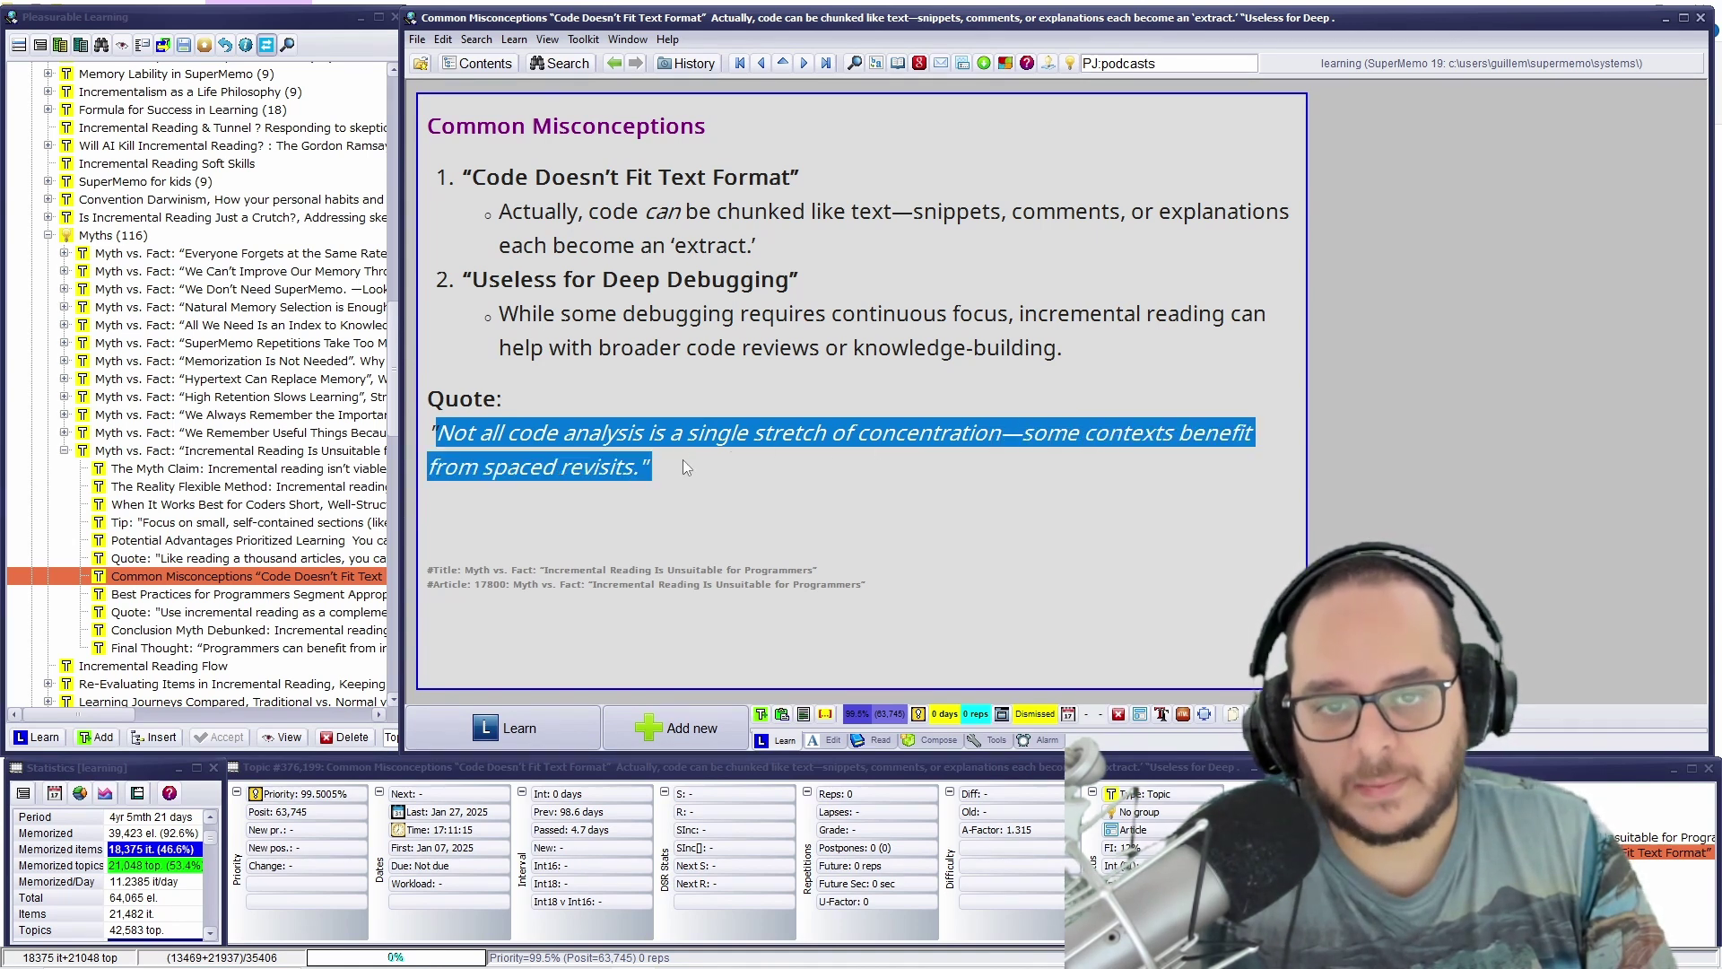
{"action": "left_click", "coordinate": [220, 599]}
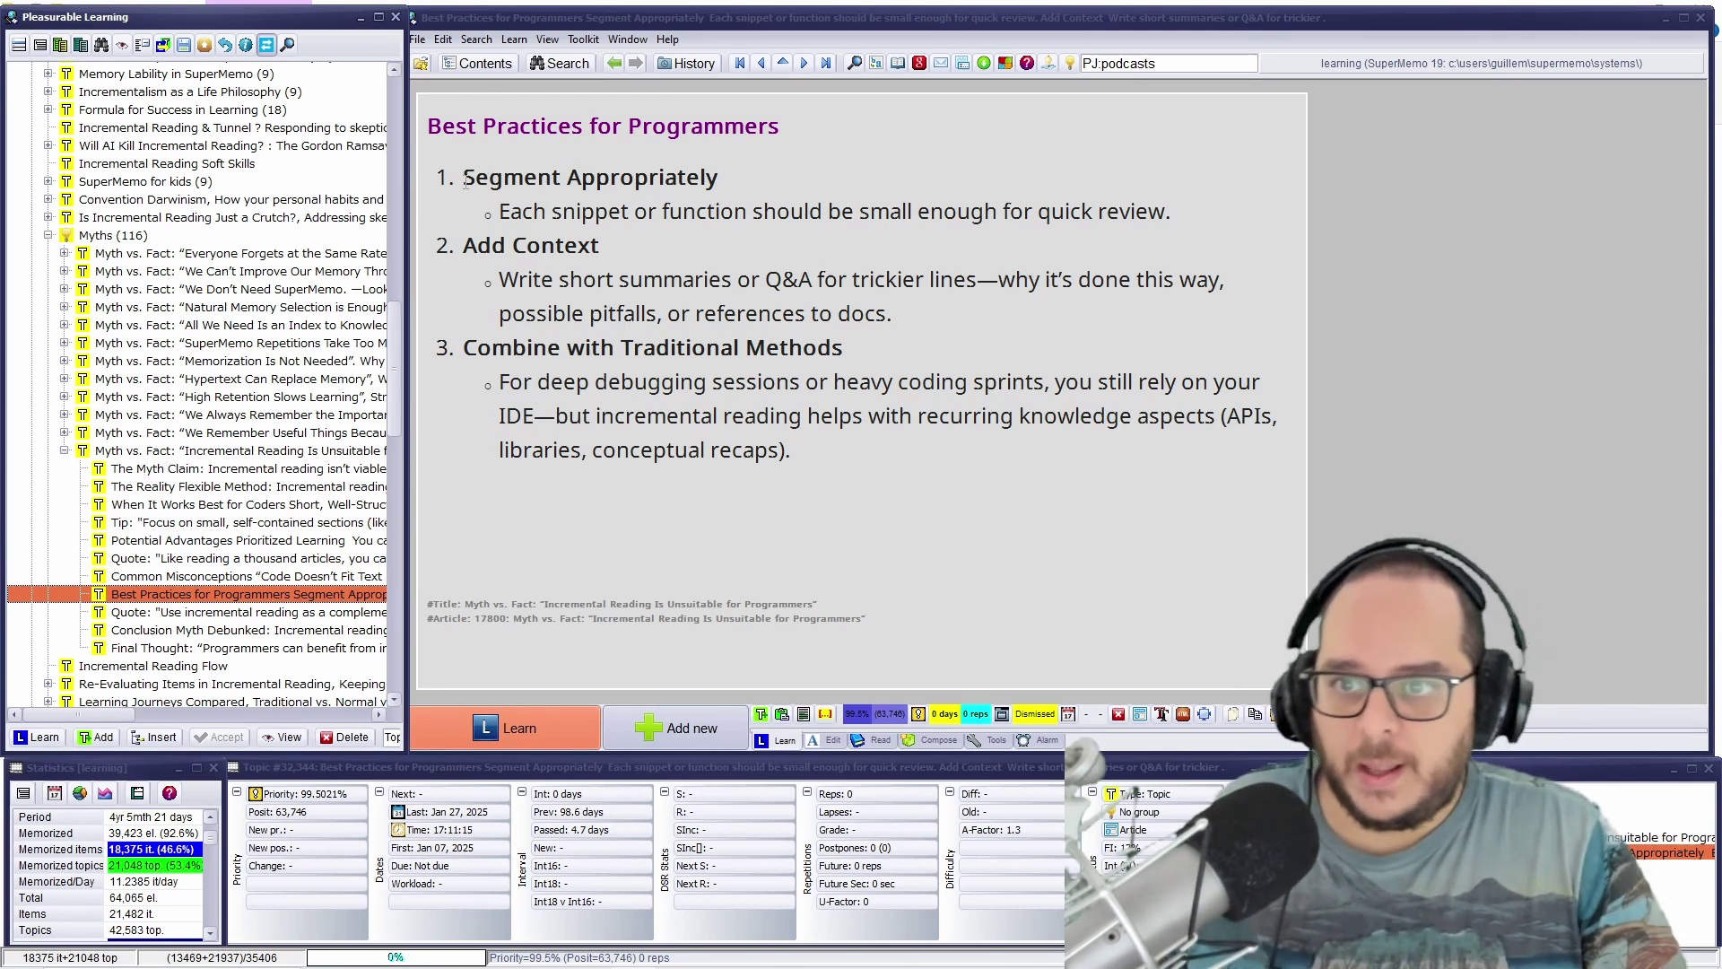
- Highlight Segment Appropriately, Add Context and Combine with Traditional Methods with their explanations
{"action": "left_click_drag", "start_coordinate": [464, 180], "coordinate": [731, 175]}
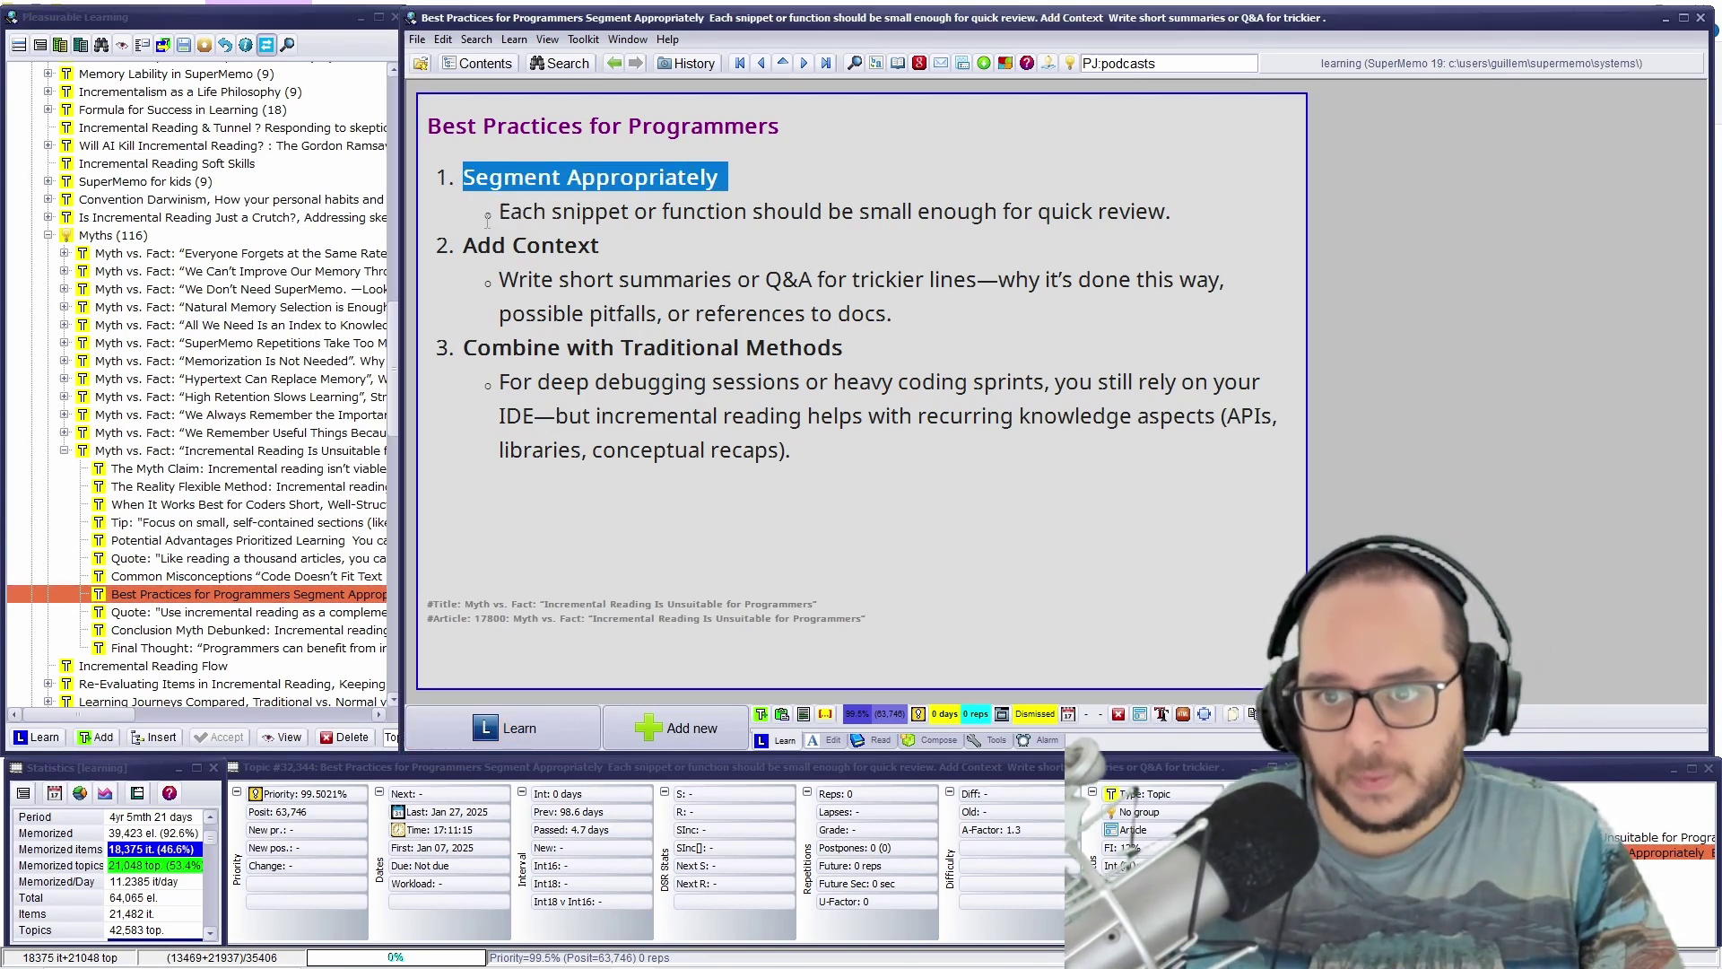
{"action": "left_click_drag", "start_coordinate": [495, 215], "coordinate": [1175, 215]}
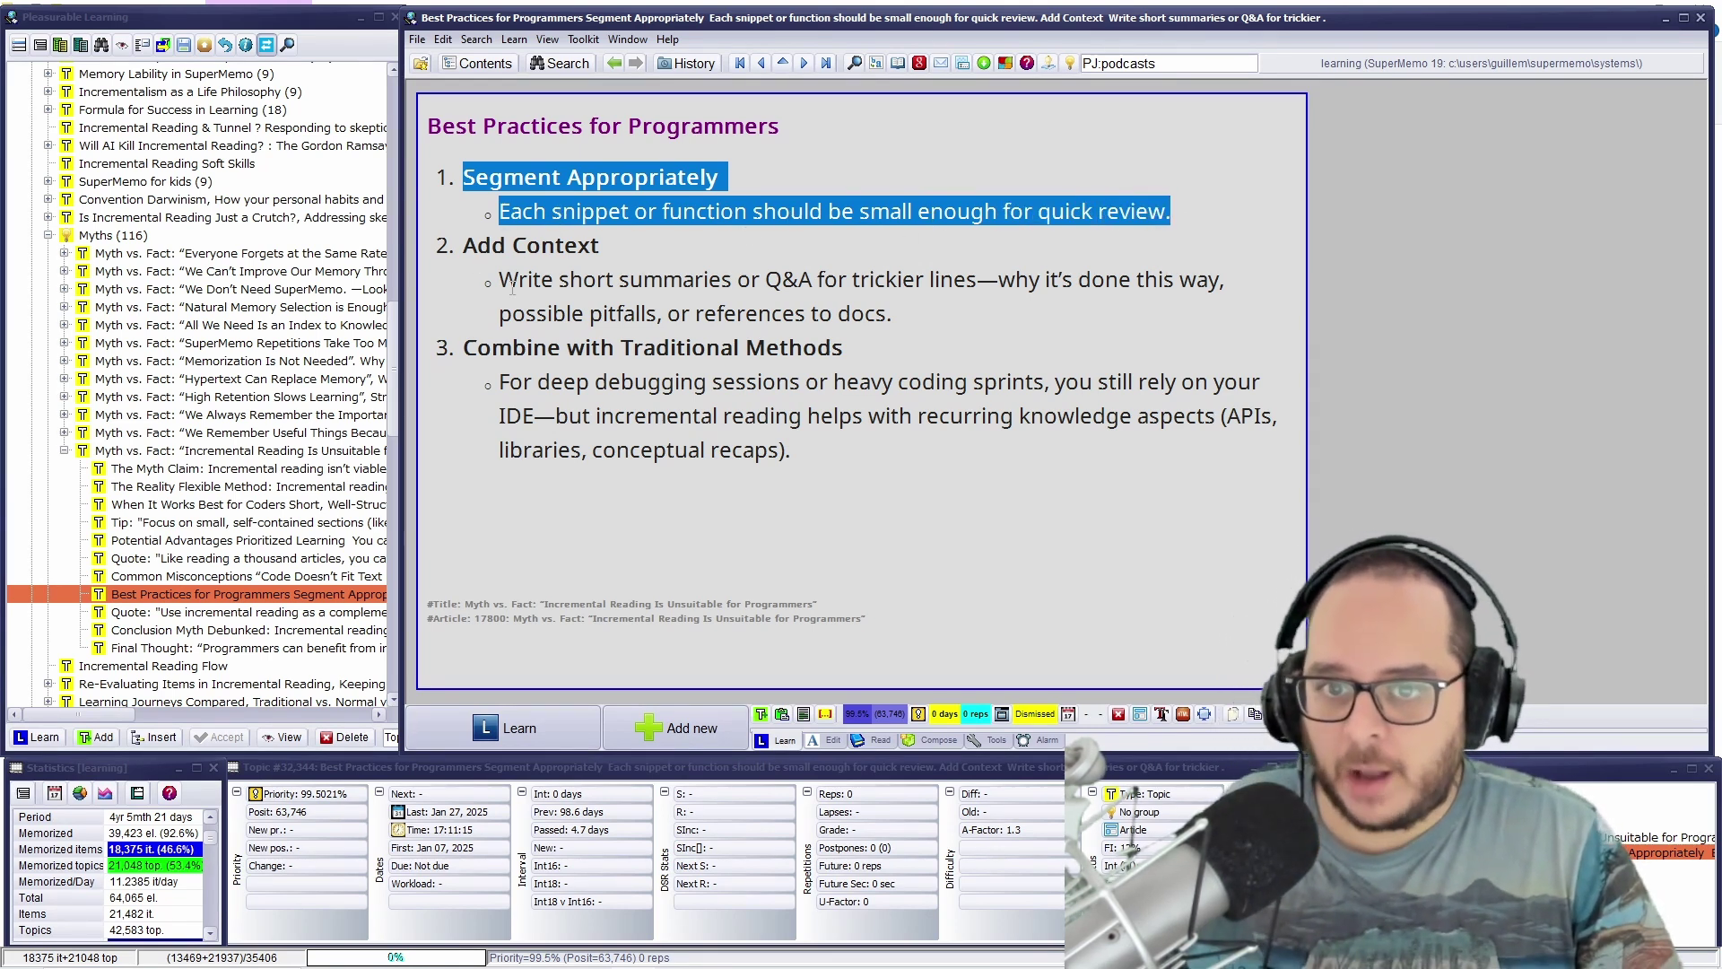
{"action": "left_click_drag", "start_coordinate": [499, 279], "coordinate": [1246, 266]}
{"action": "left_click_drag", "start_coordinate": [500, 313], "coordinate": [850, 308]}
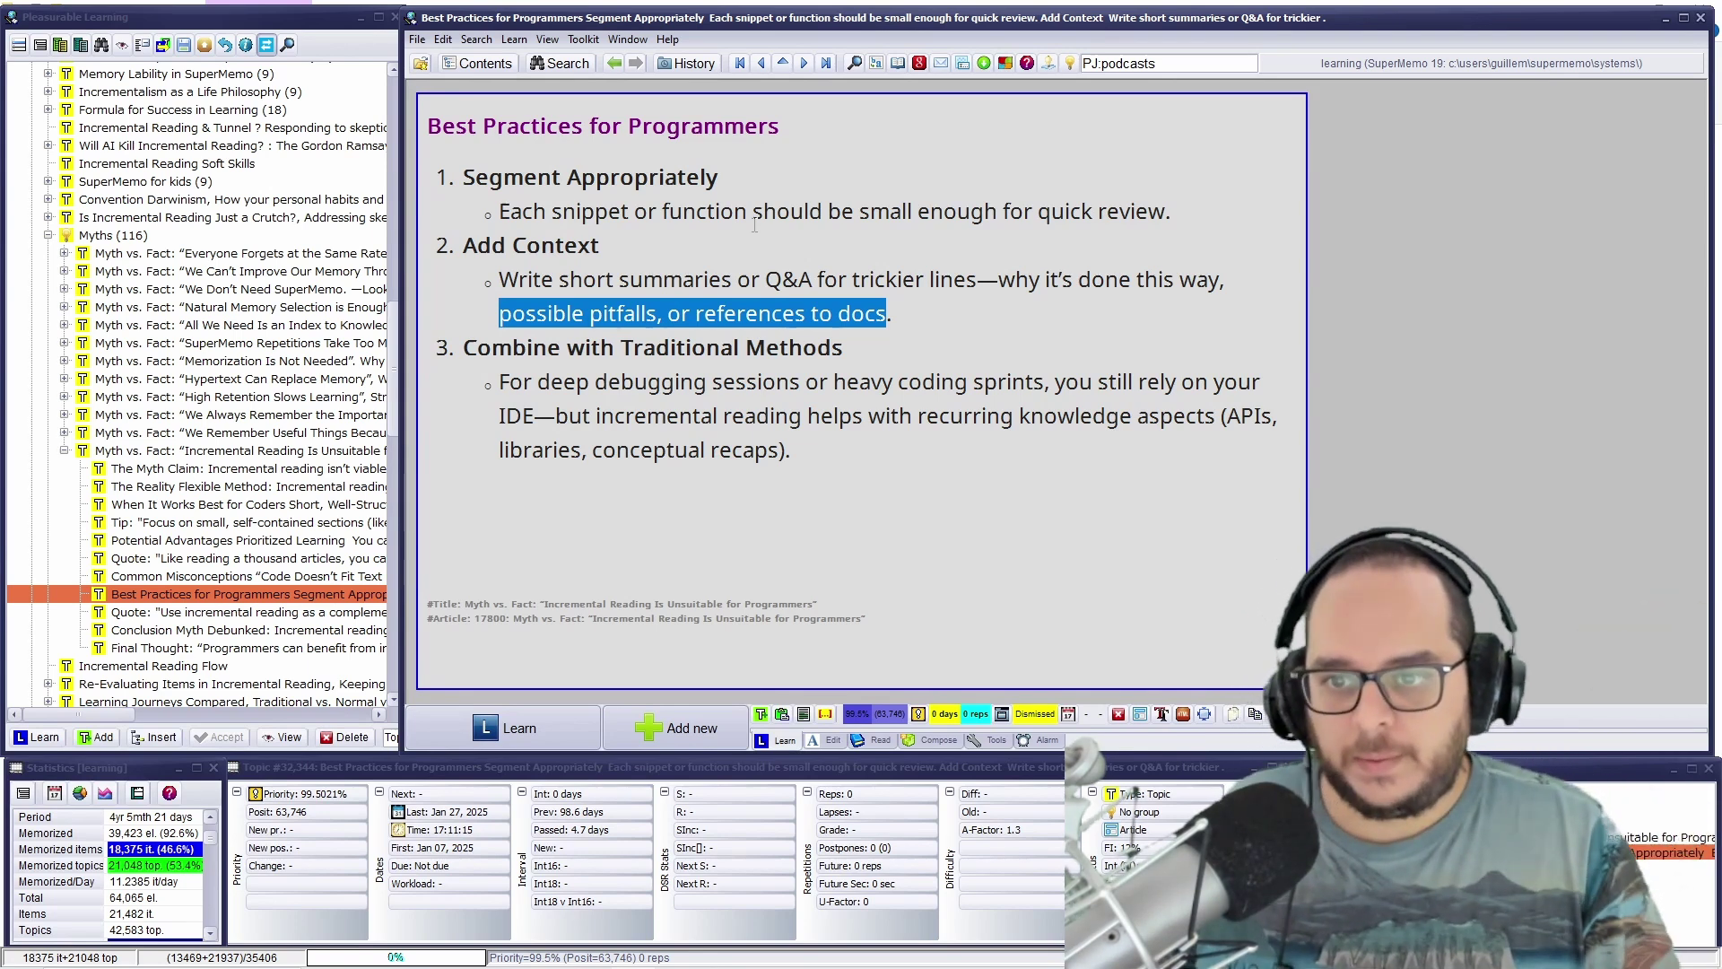
{"action": "left_click_drag", "start_coordinate": [464, 348], "coordinate": [878, 359]}
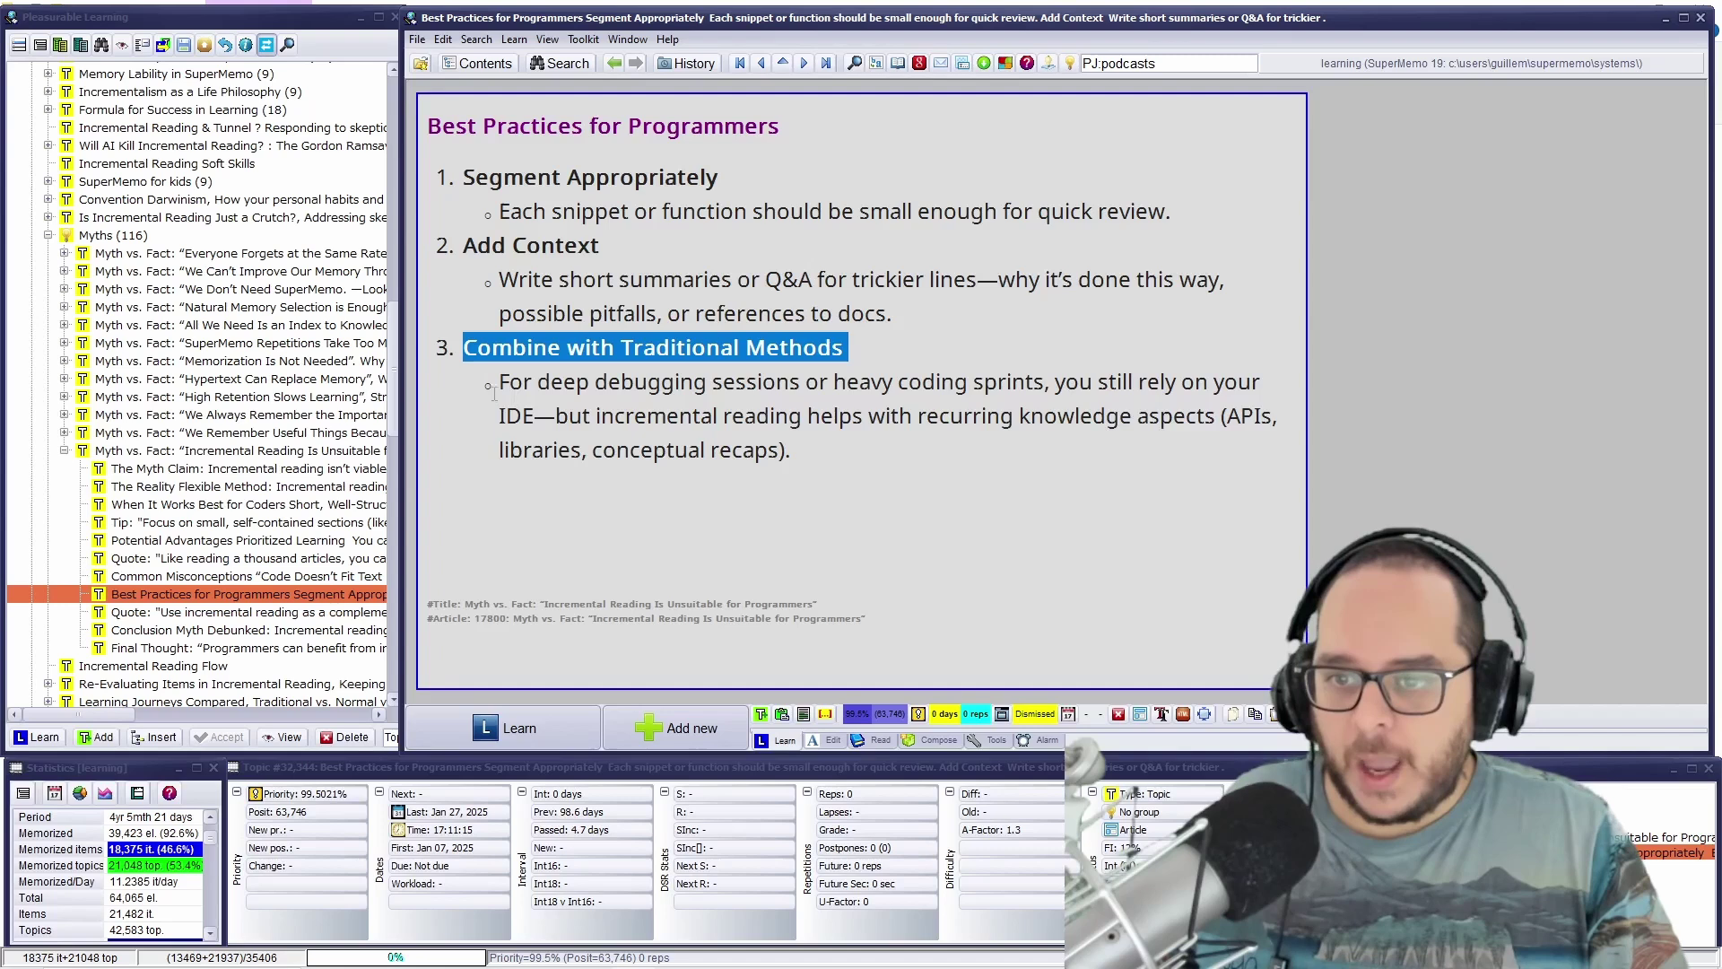
{"action": "left_click_drag", "start_coordinate": [499, 382], "coordinate": [992, 441]}
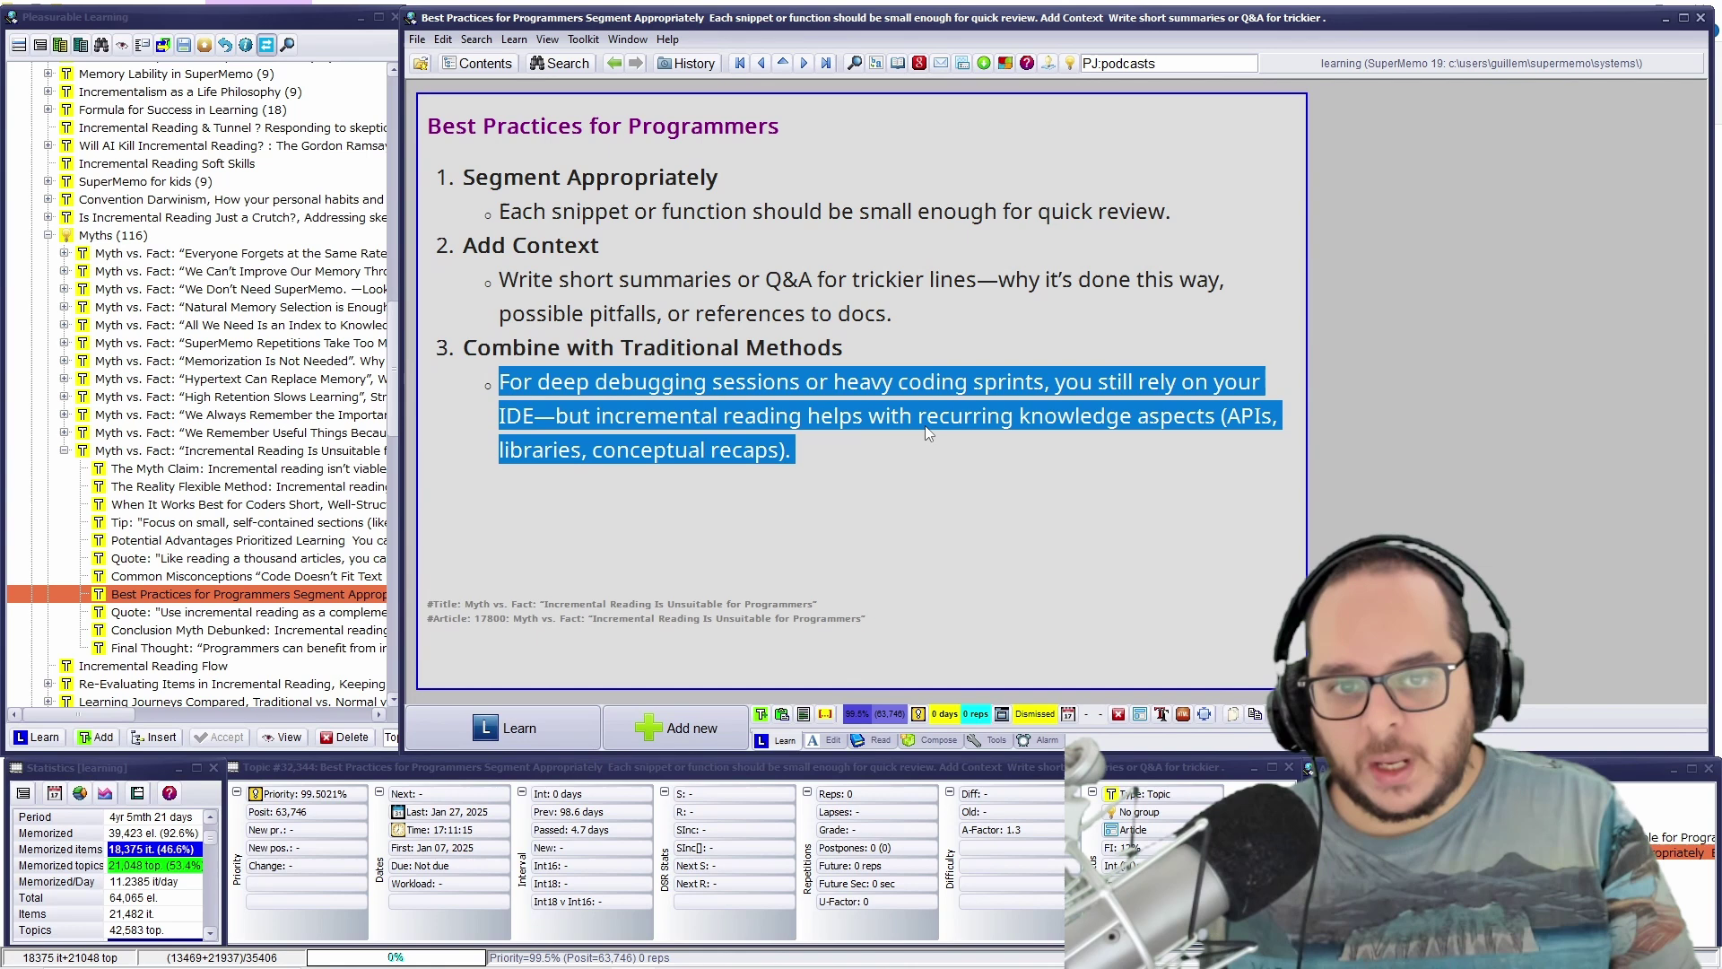
- Highlight the 'Use incremental reading…' complement-not-replacement quote, then advance to the Conclusion topic
{"action": "left_click", "coordinate": [244, 617]}
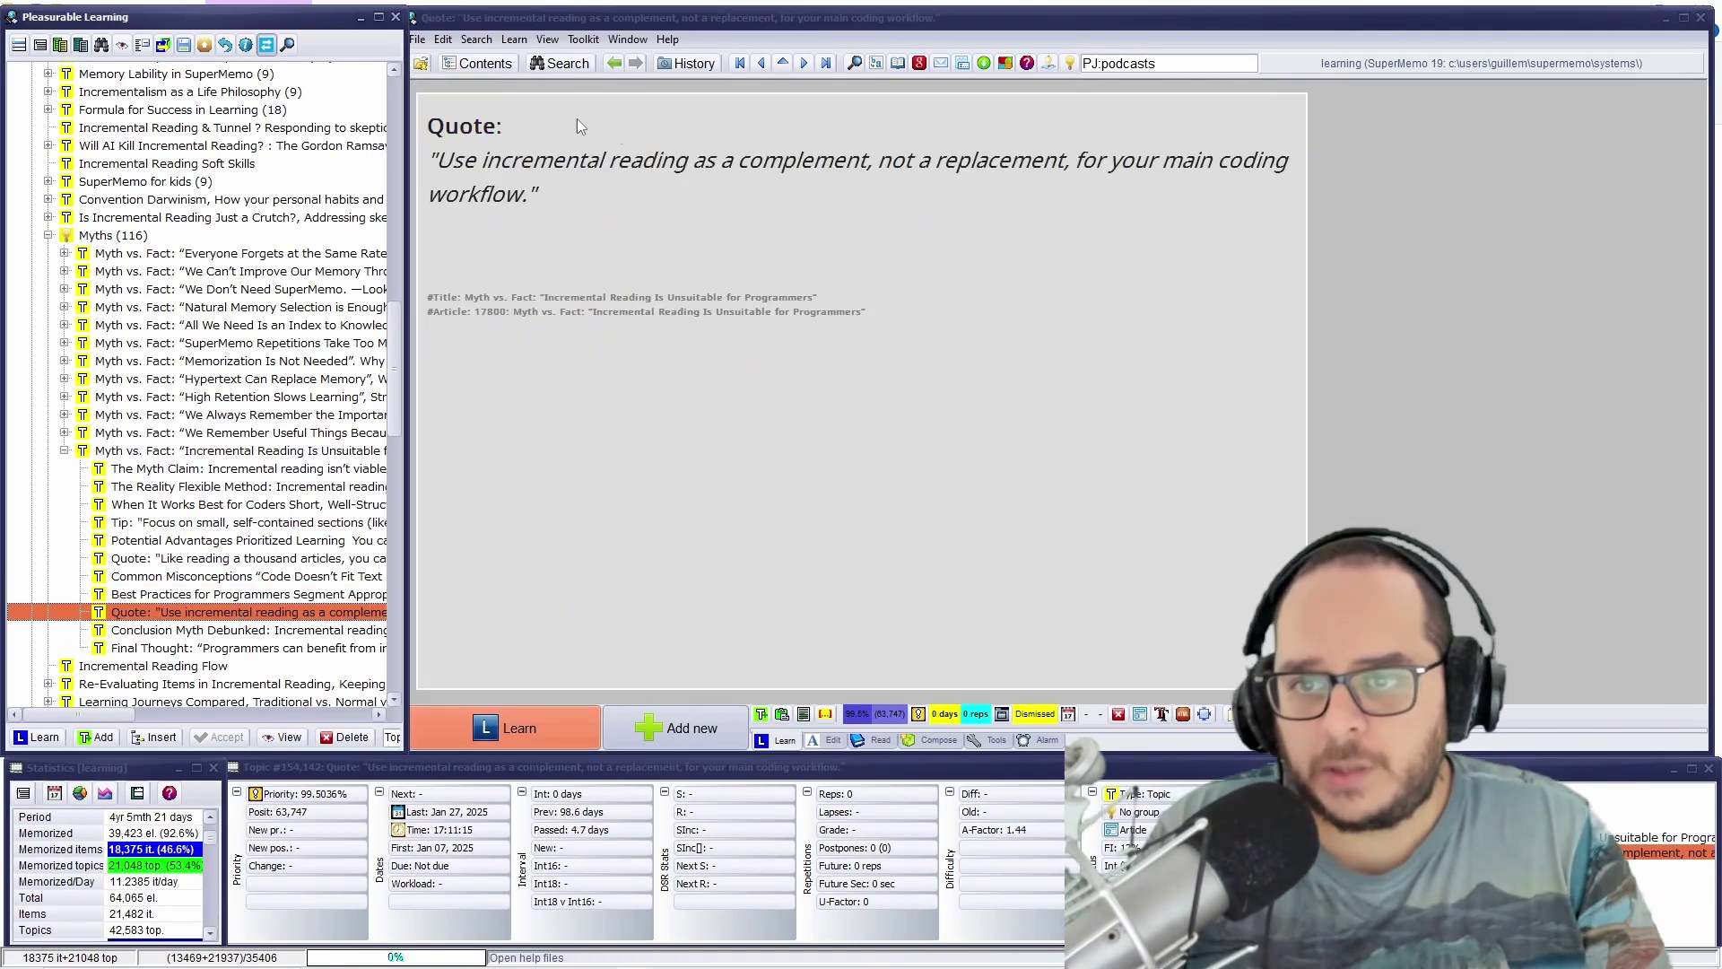
{"action": "left_click_drag", "start_coordinate": [442, 154], "coordinate": [1288, 192]}
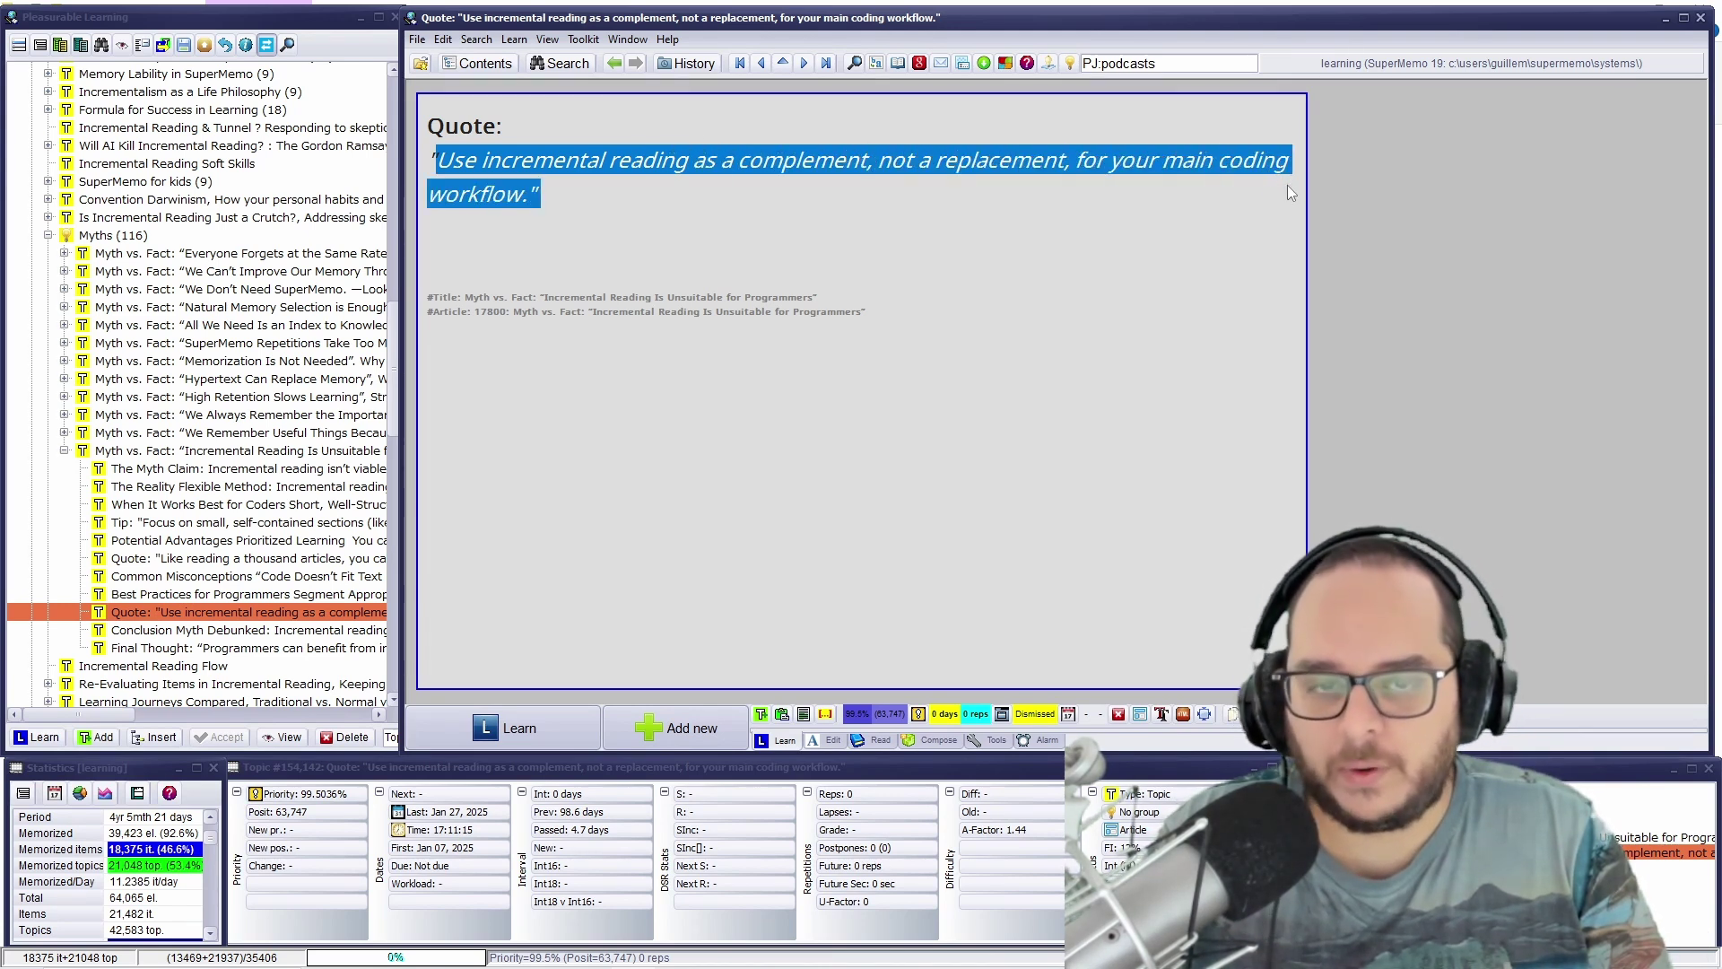
{"action": "key", "text": "ctrl+l"}
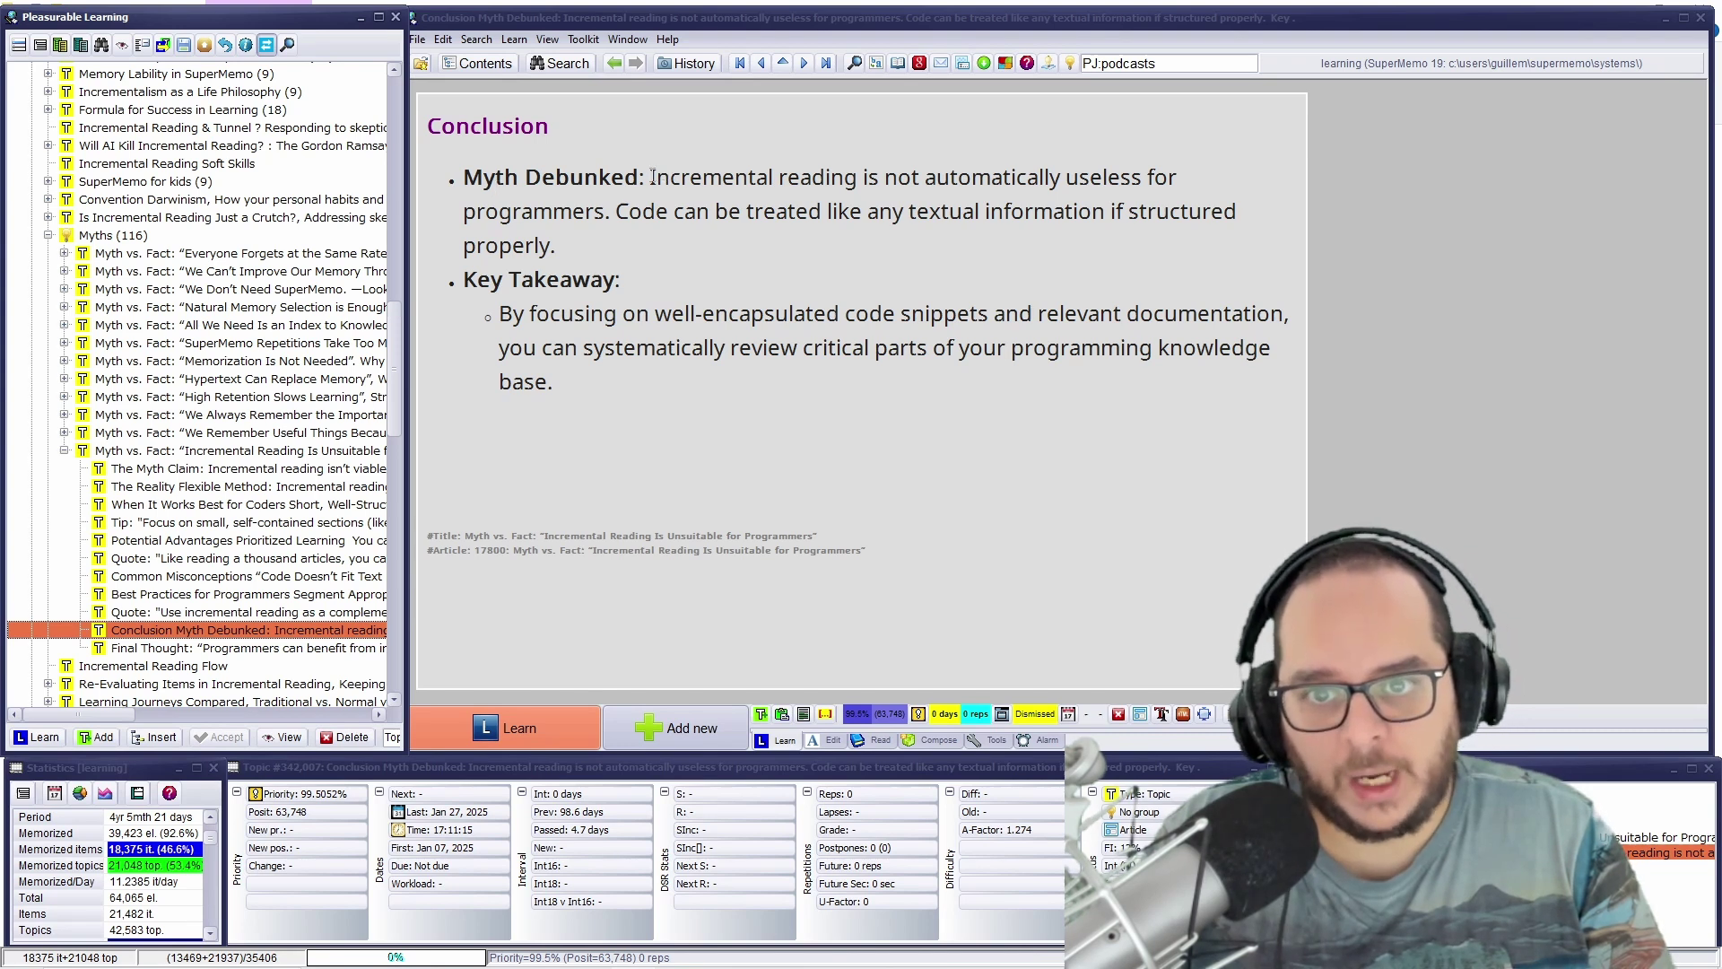
- Highlight both Myth Debunked sentences, including treating code like text, and the Key Takeaway paragraph
{"action": "left_click_drag", "start_coordinate": [649, 178], "coordinate": [615, 213]}
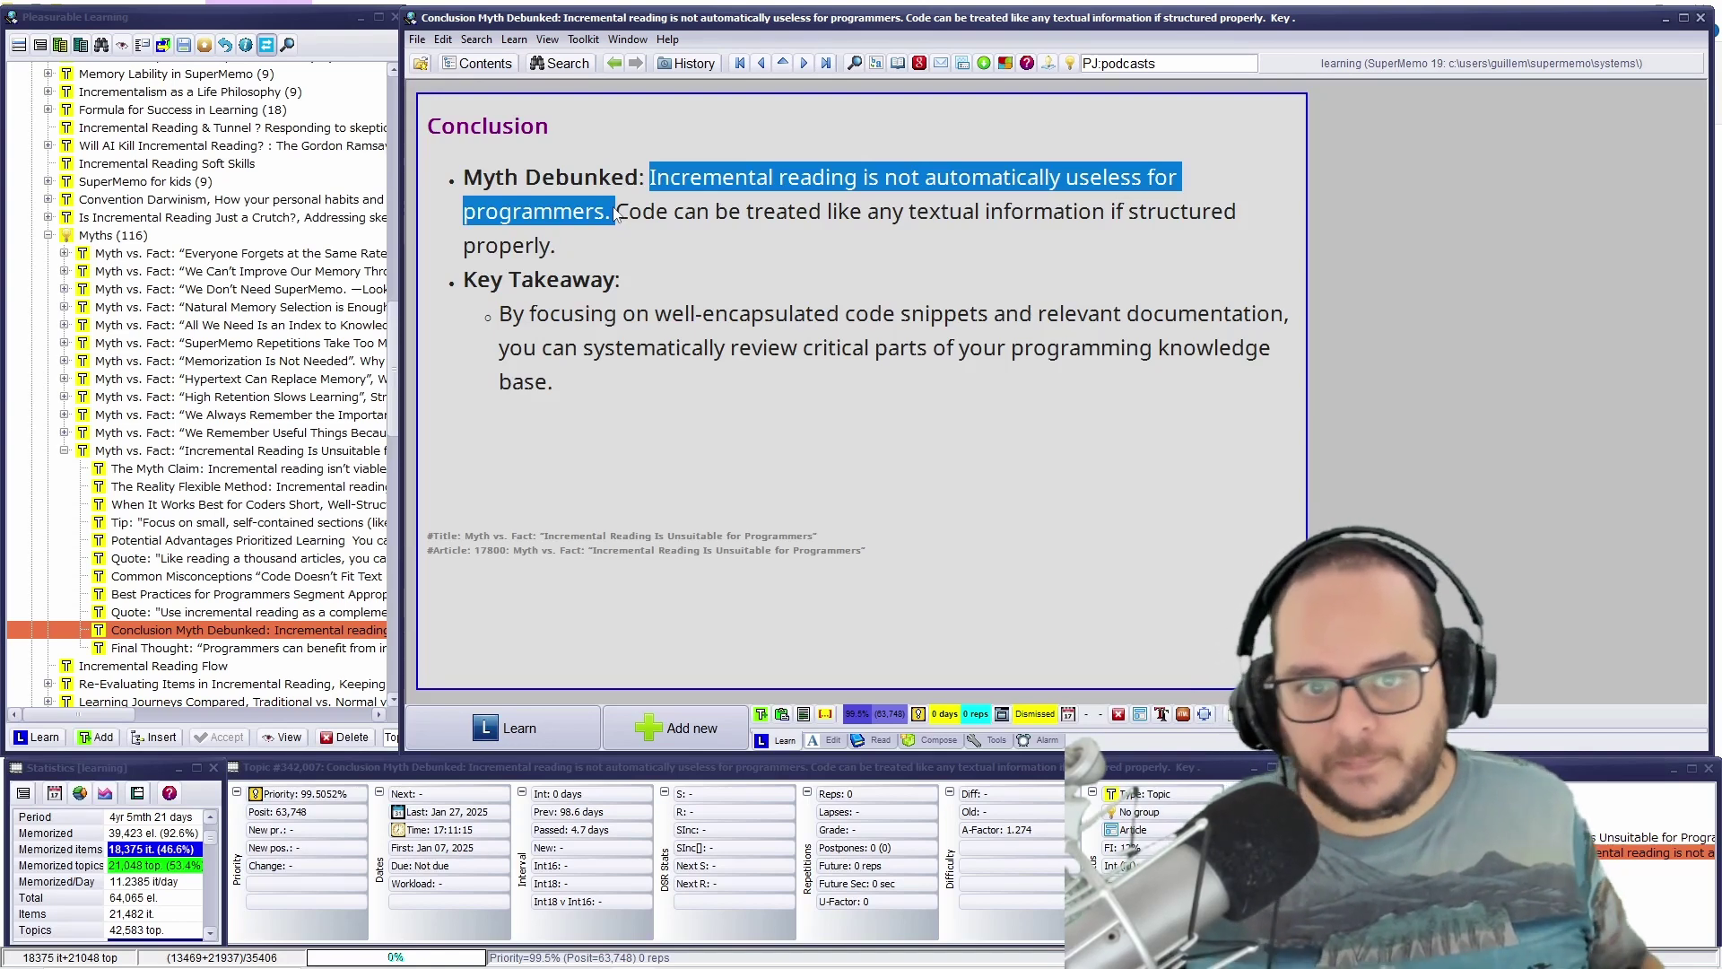
{"action": "left_click_drag", "start_coordinate": [616, 212], "coordinate": [1255, 237]}
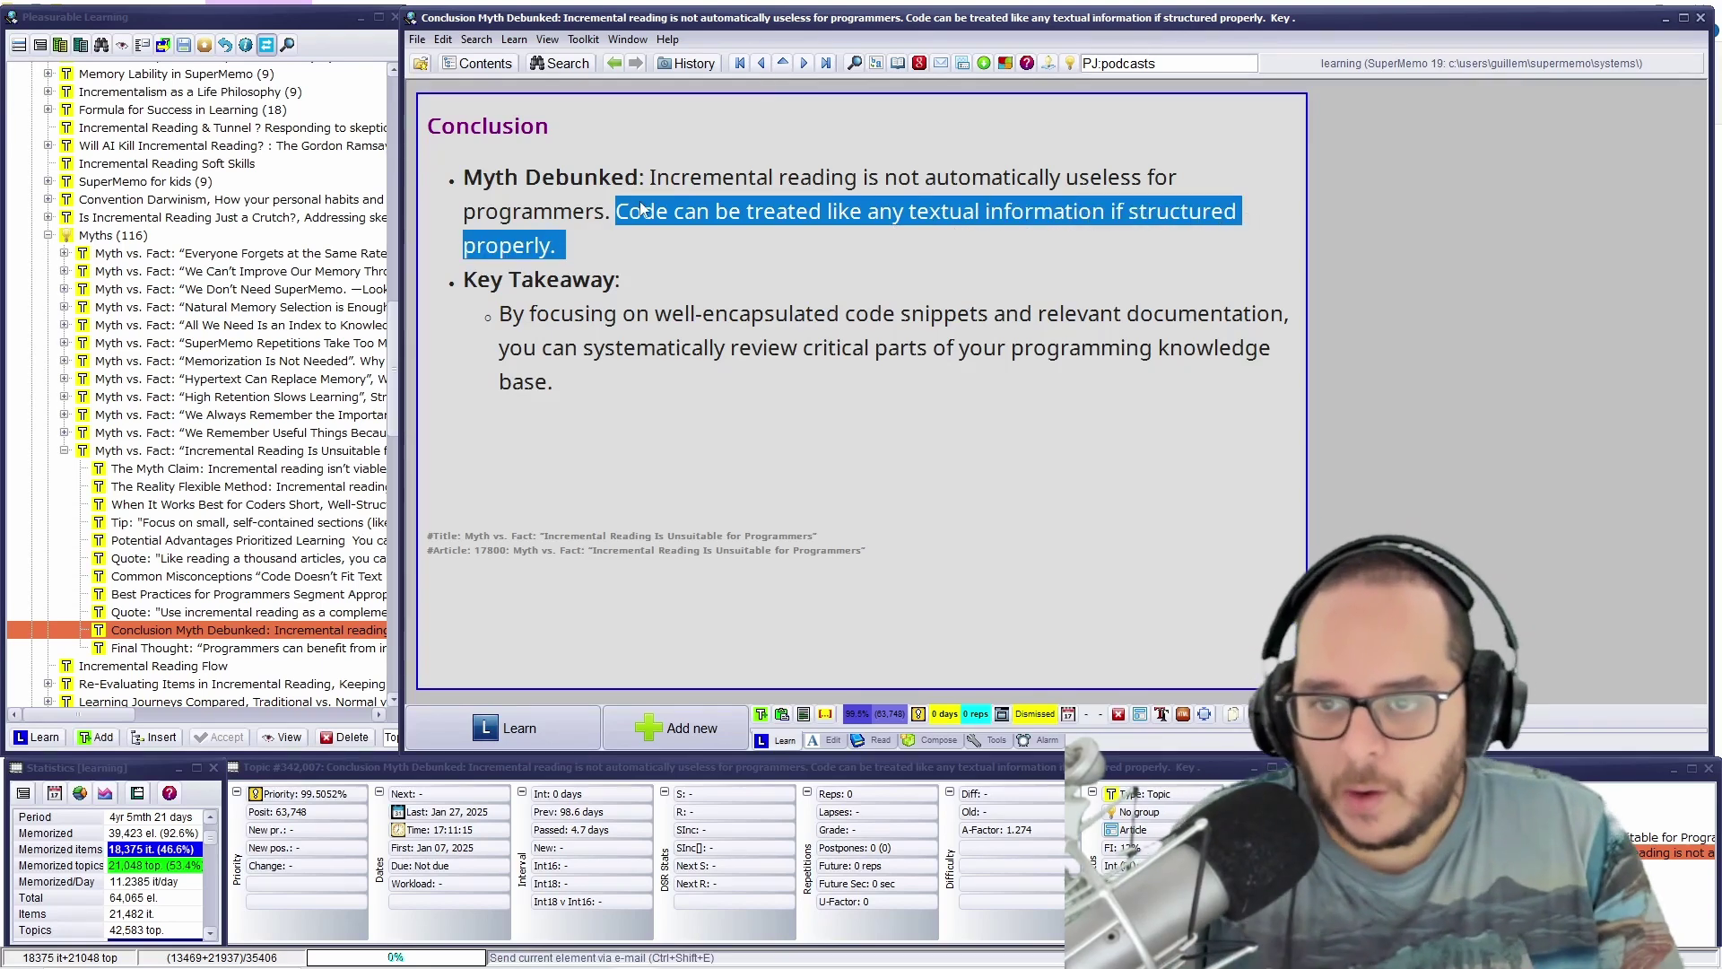
{"action": "left_click_drag", "start_coordinate": [500, 314], "coordinate": [1223, 366]}
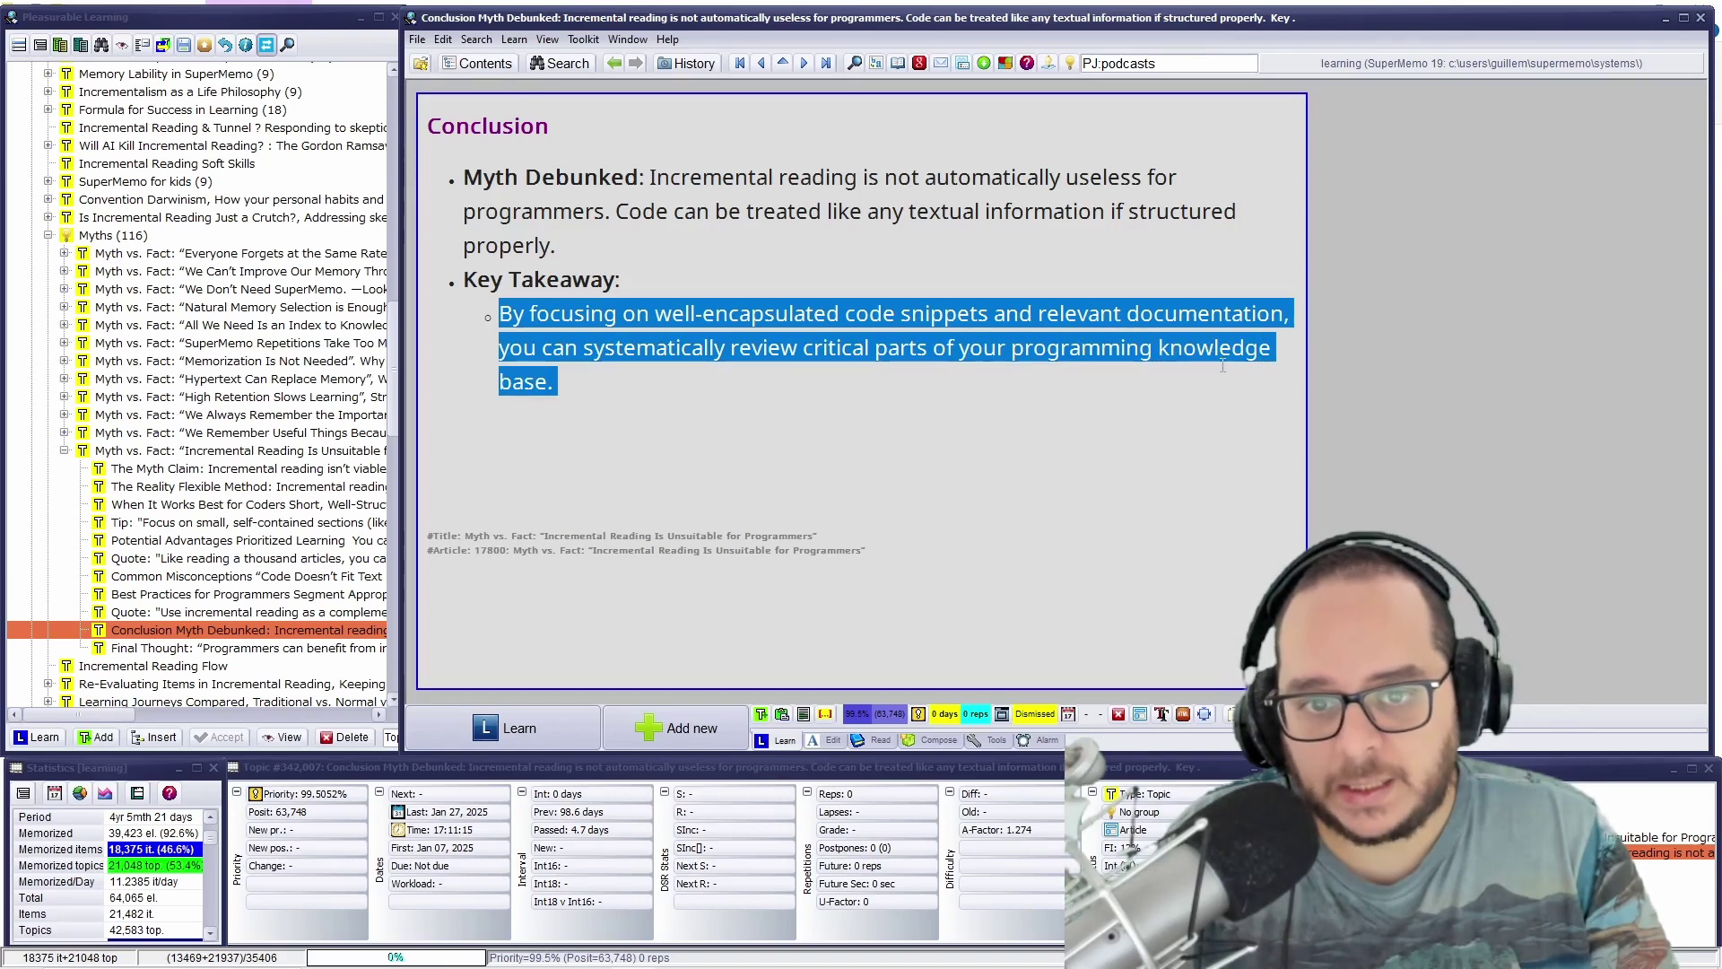
{"action": "left_click", "coordinate": [1167, 219]}
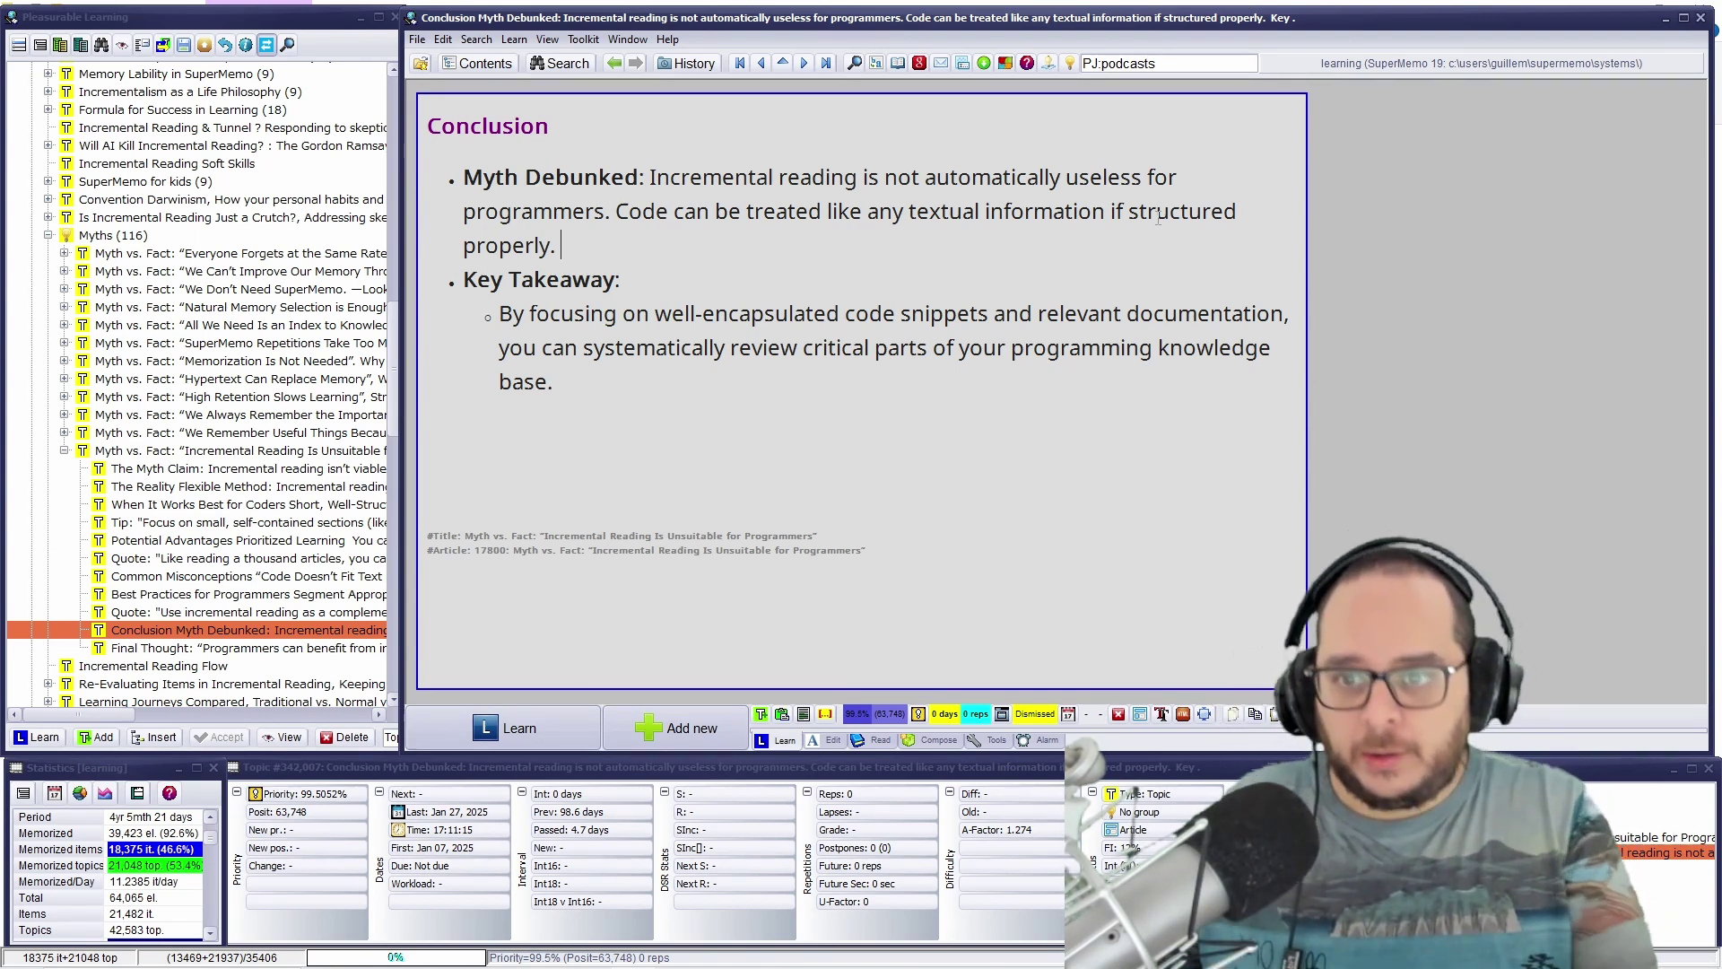
{"action": "left_click", "coordinate": [1093, 269]}
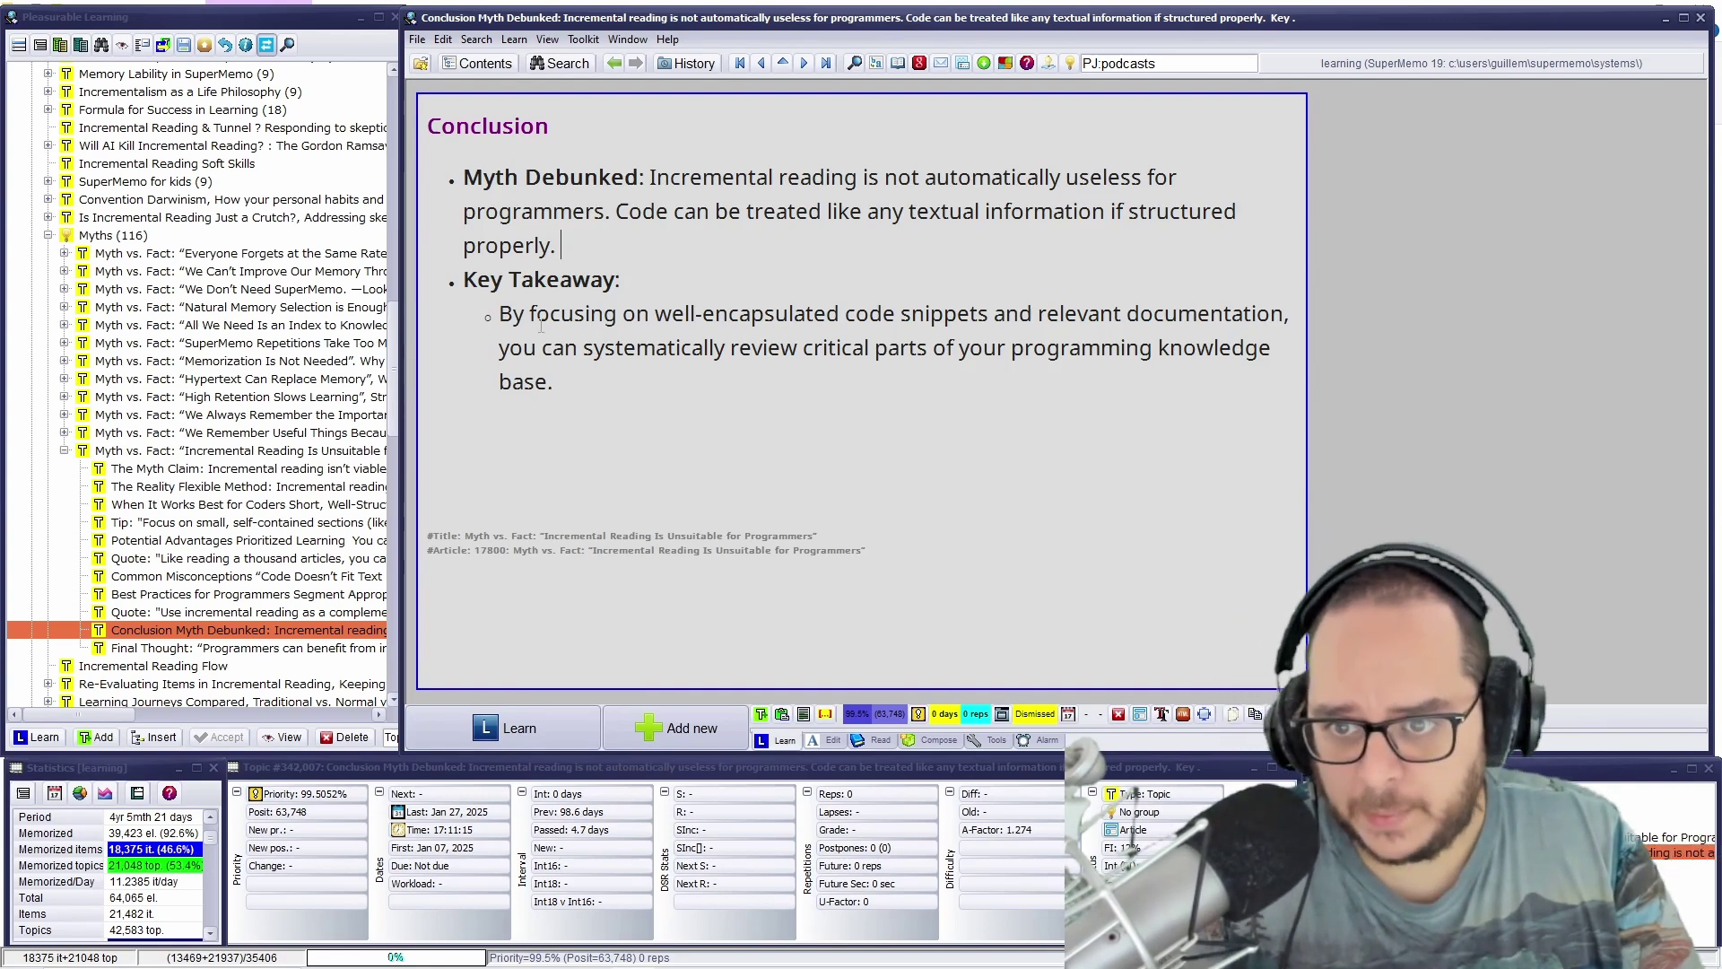
- Select the Final Thought quote about programmers chunking code, then deselect it and leave editing
{"action": "left_click", "coordinate": [191, 649]}
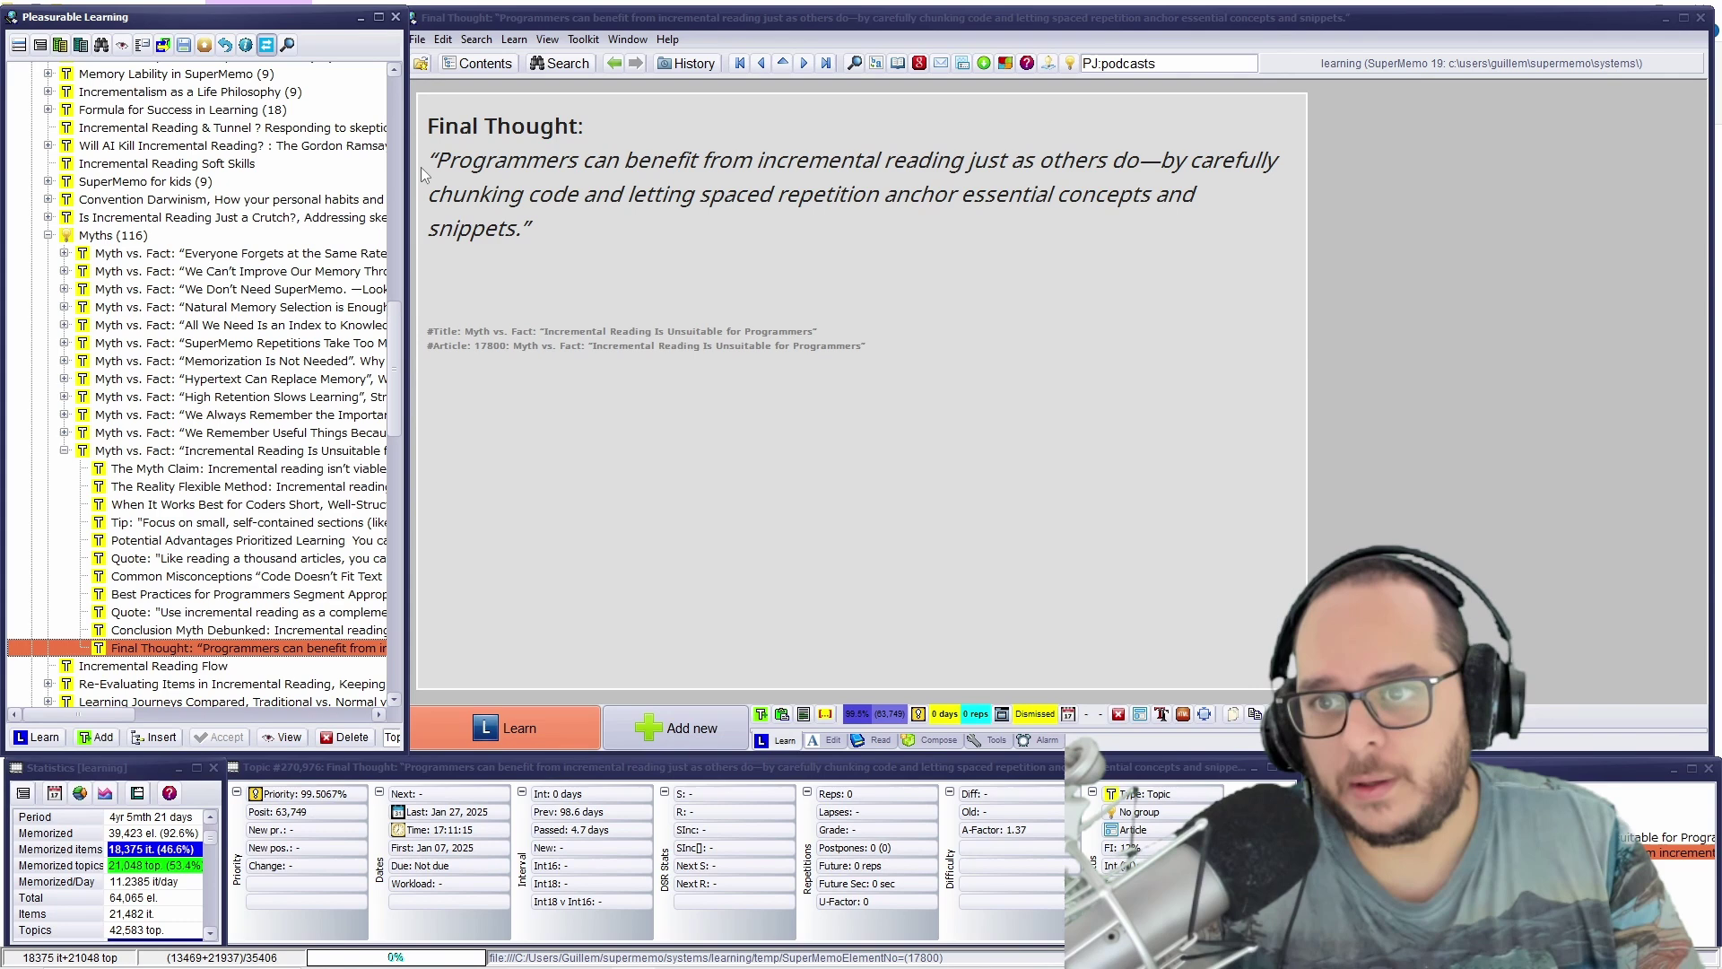
{"action": "left_click_drag", "start_coordinate": [436, 161], "coordinate": [1199, 226]}
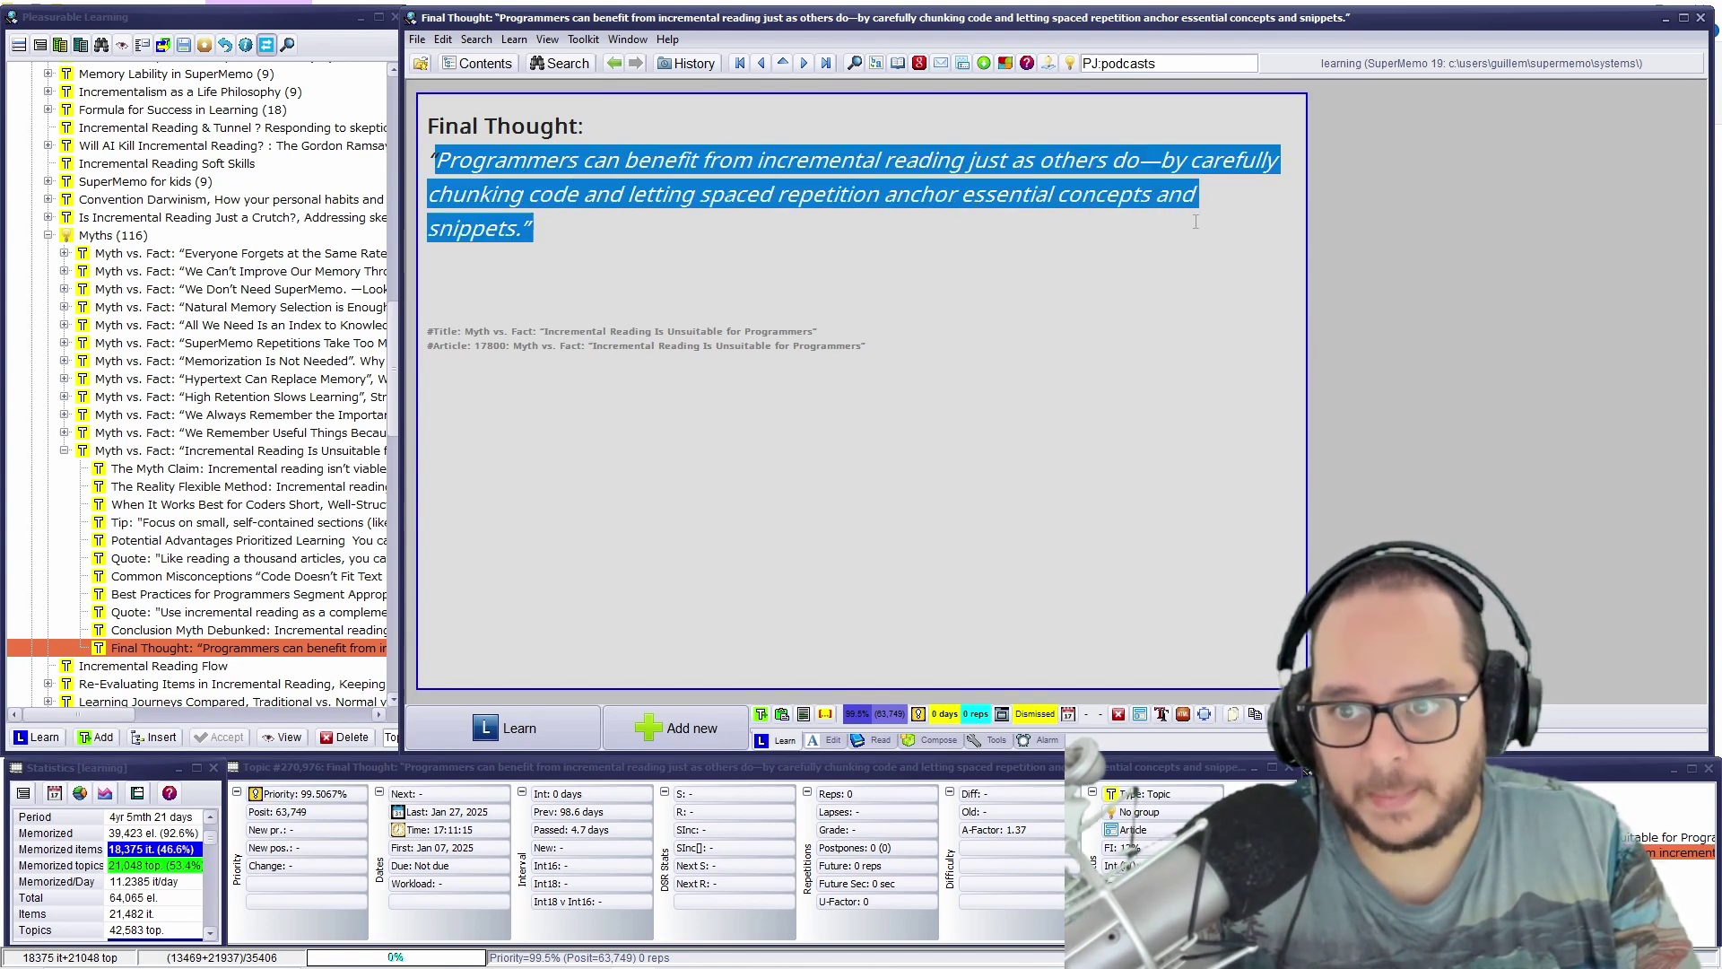
{"action": "left_click", "coordinate": [1002, 296]}
{"action": "key", "text": "Escape"}
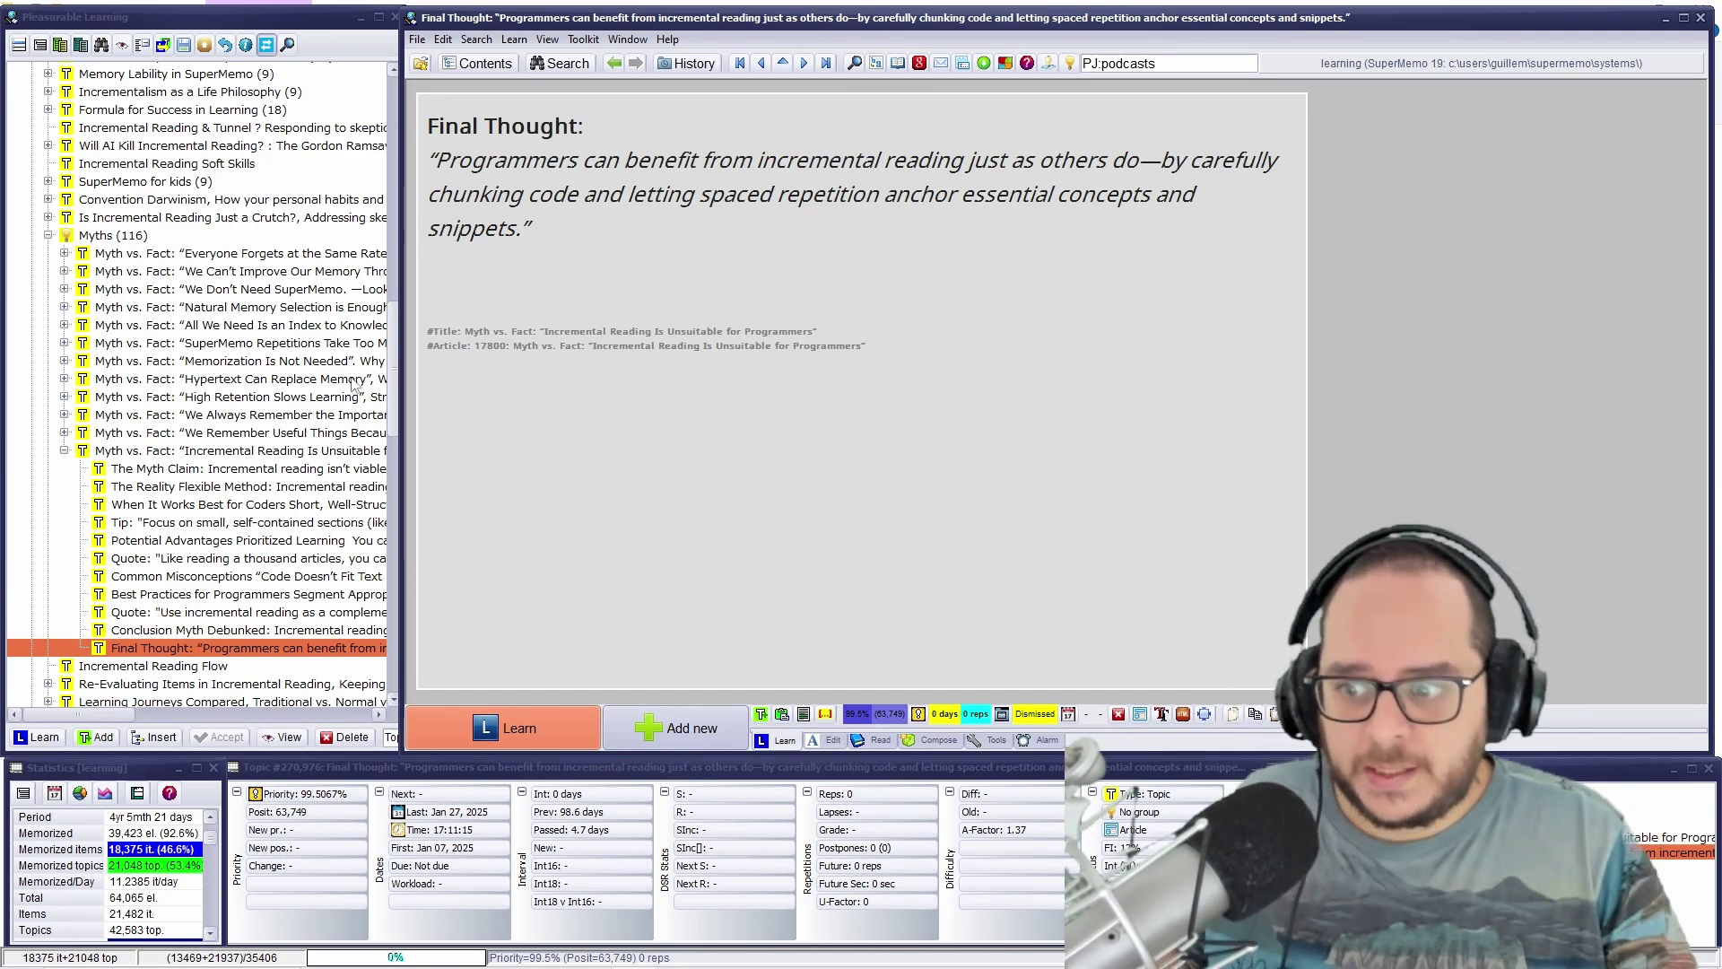
- Reopen the parent Myth vs. Fact article and highlight 'Unsuitable for Programmers' in its title
{"action": "left_click", "coordinate": [173, 458]}
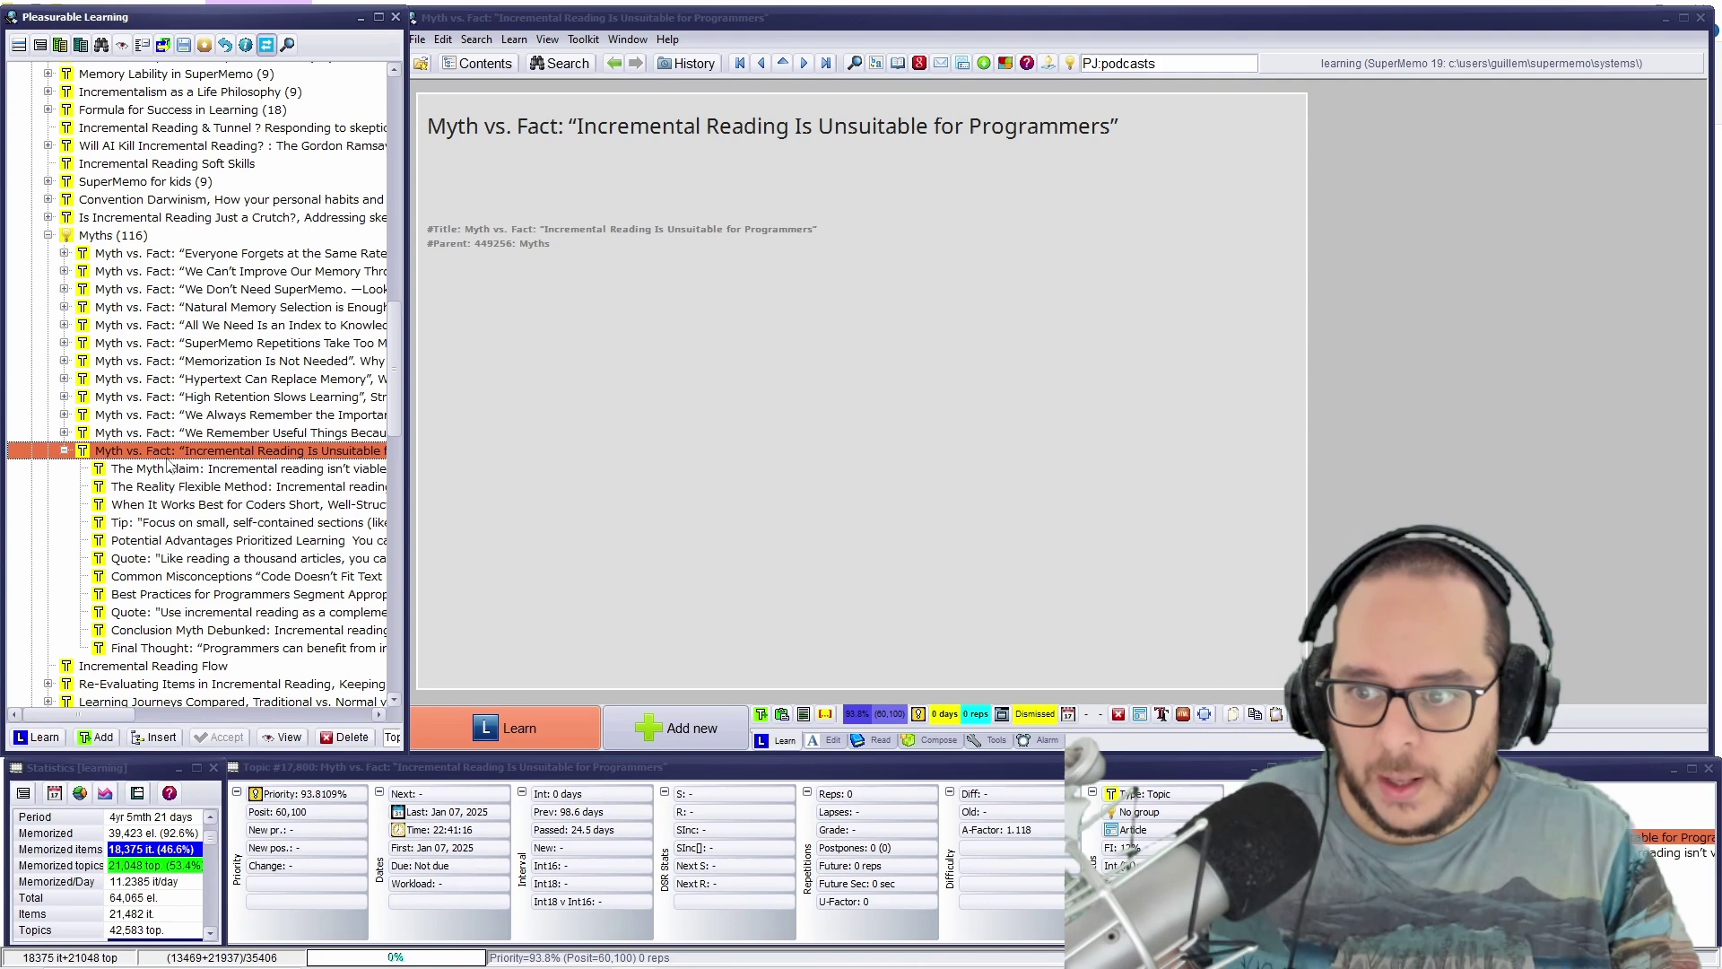
{"action": "left_click_drag", "start_coordinate": [818, 127], "coordinate": [1070, 126]}
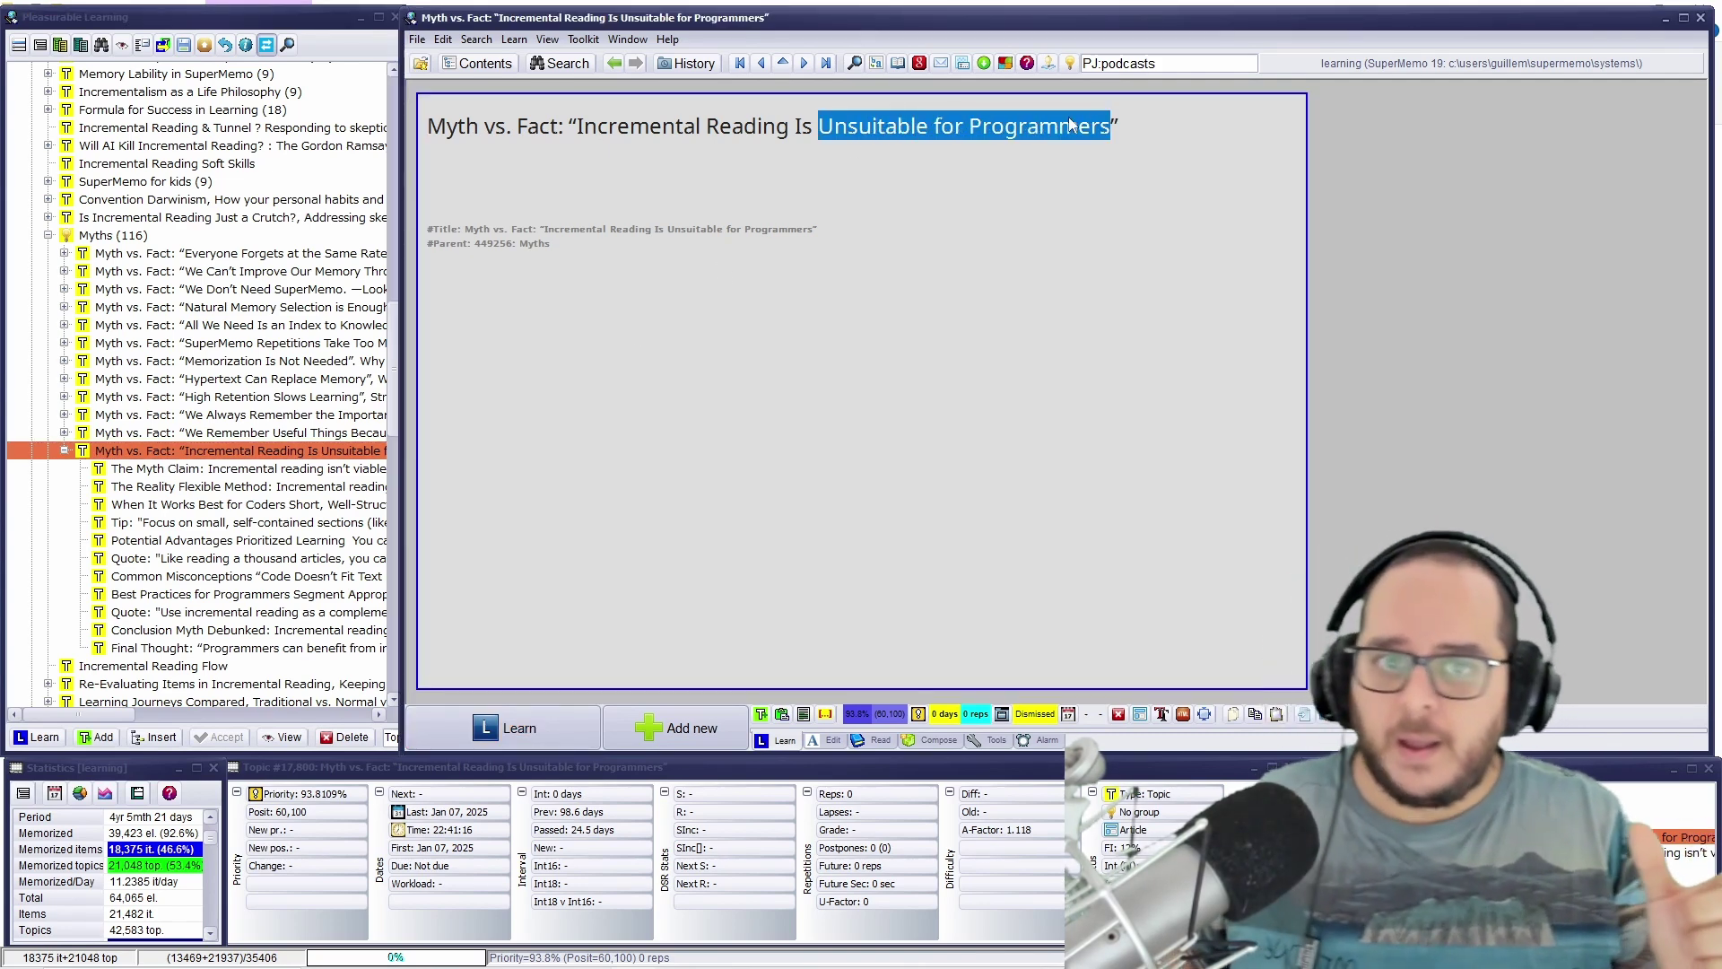